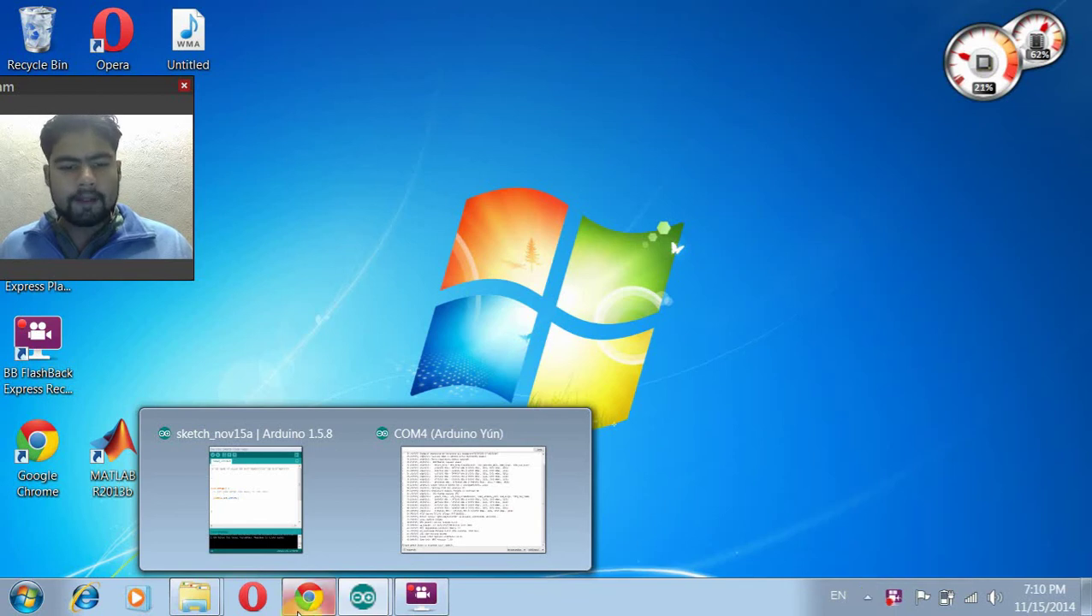
# - Bring Chrome forward and join the Arduino Yun-90A2DAF10F20 Wi-Fi network from the tray
pyautogui.click(308, 597)
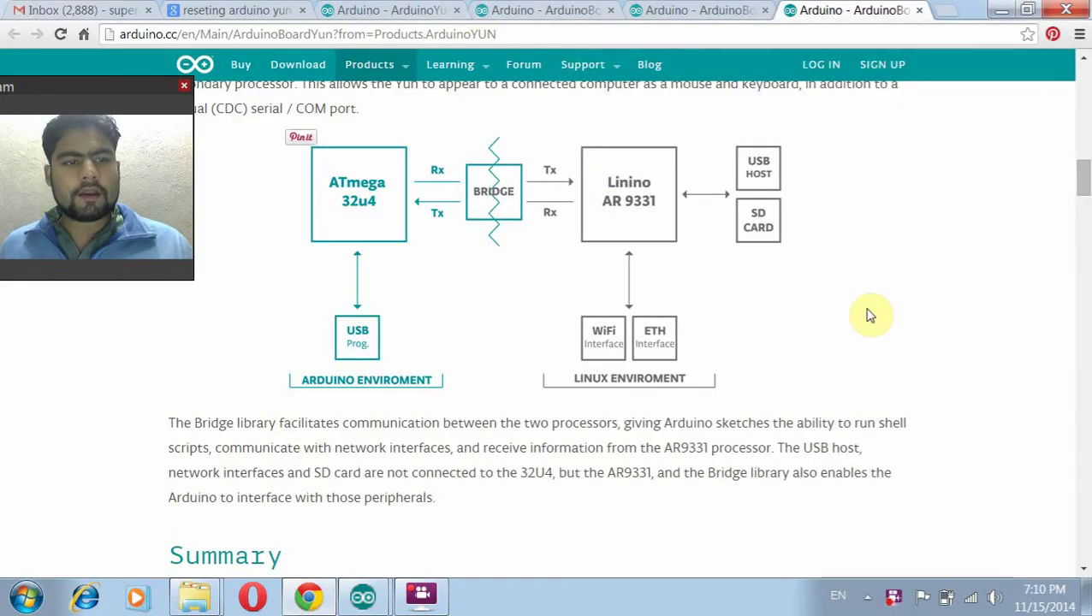
pyautogui.click(973, 599)
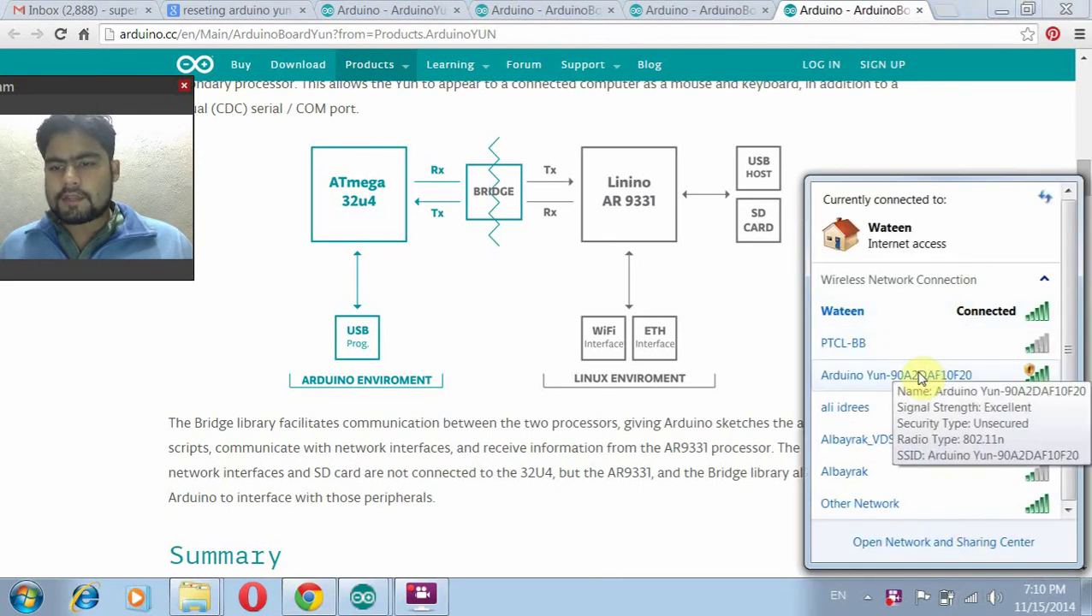
pyautogui.click(918, 375)
pyautogui.click(1014, 454)
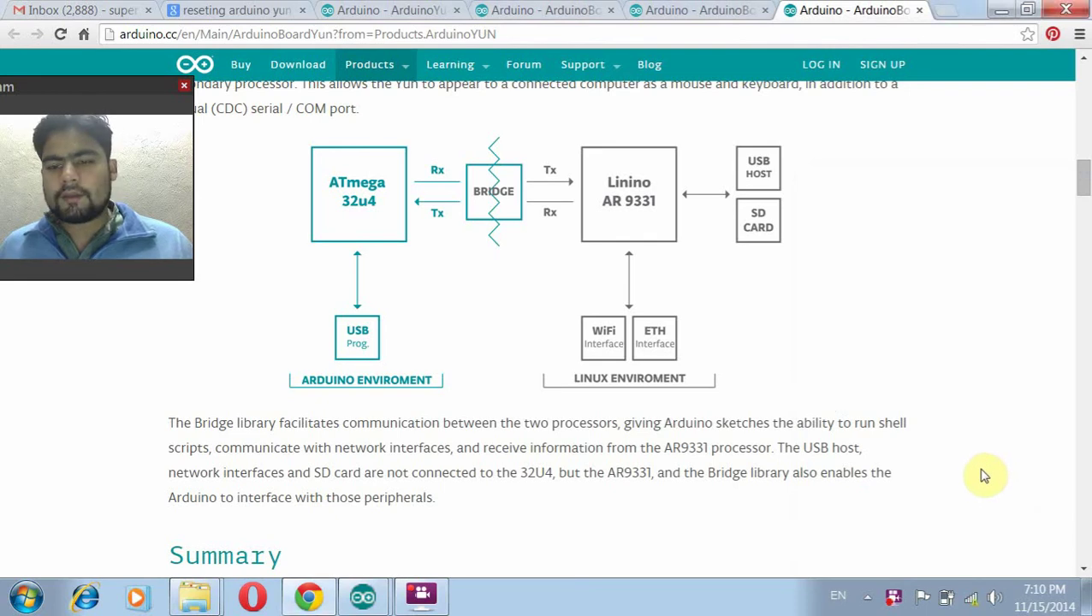
# - Open 192.168.240.1 in a new tab and log in with the web panel password
pyautogui.click(947, 11)
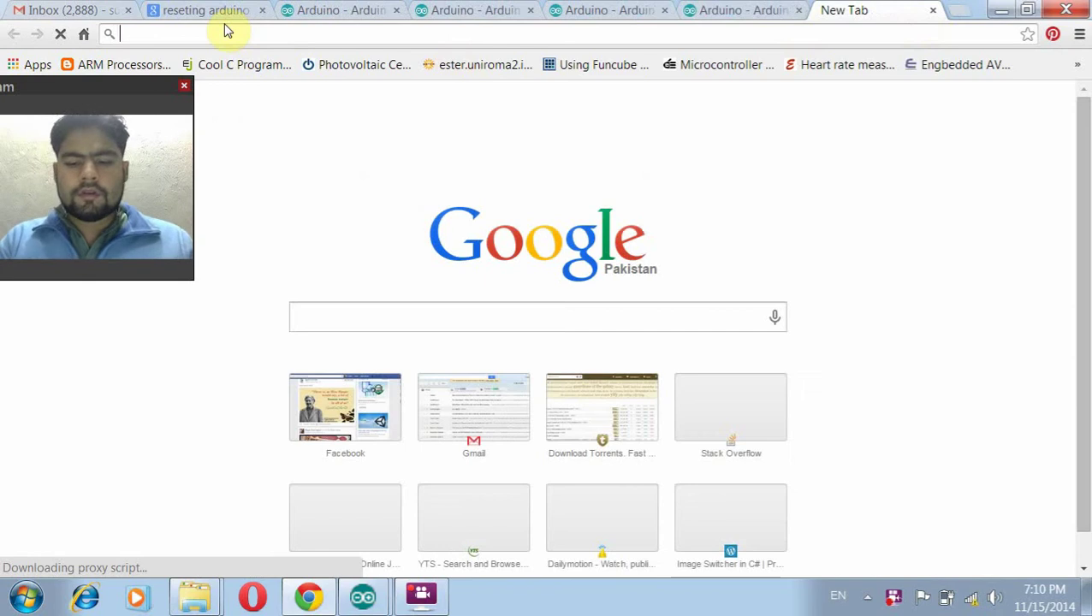
pyautogui.press('Return')
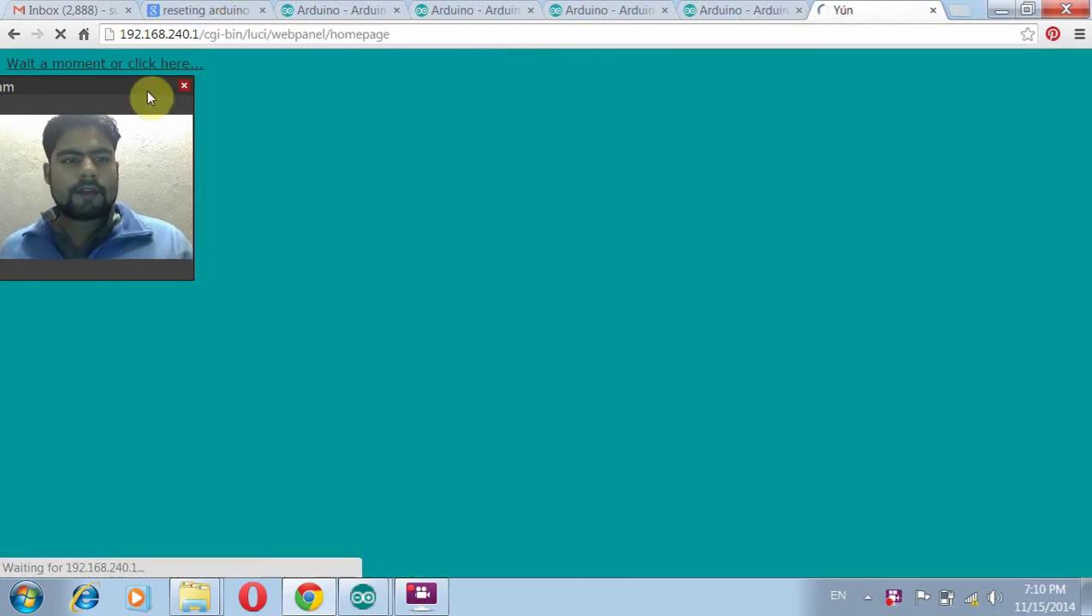
pyautogui.click(546, 212)
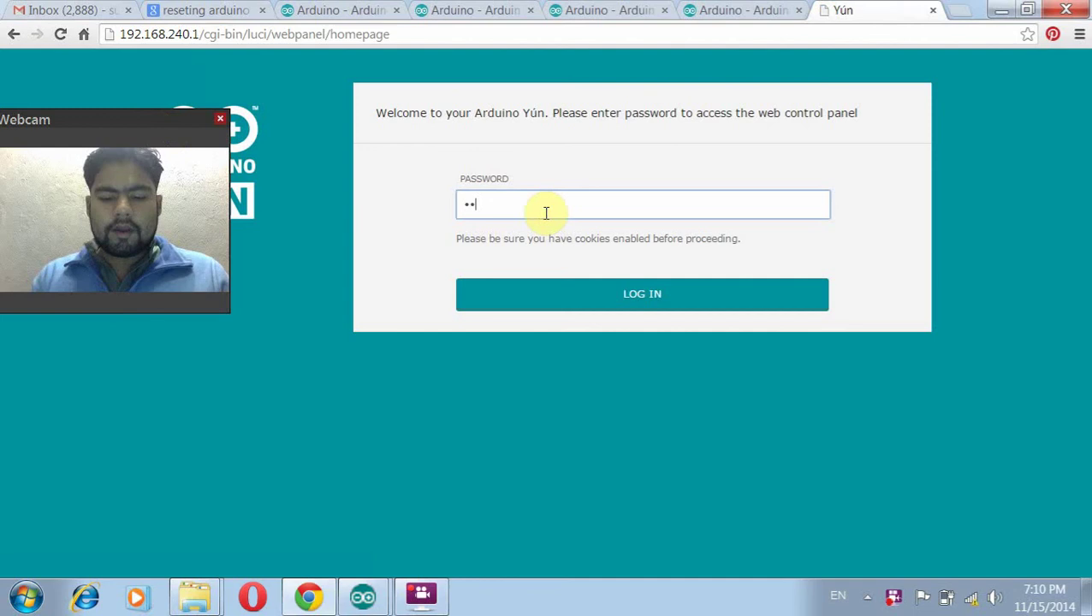
pyautogui.press('Return')
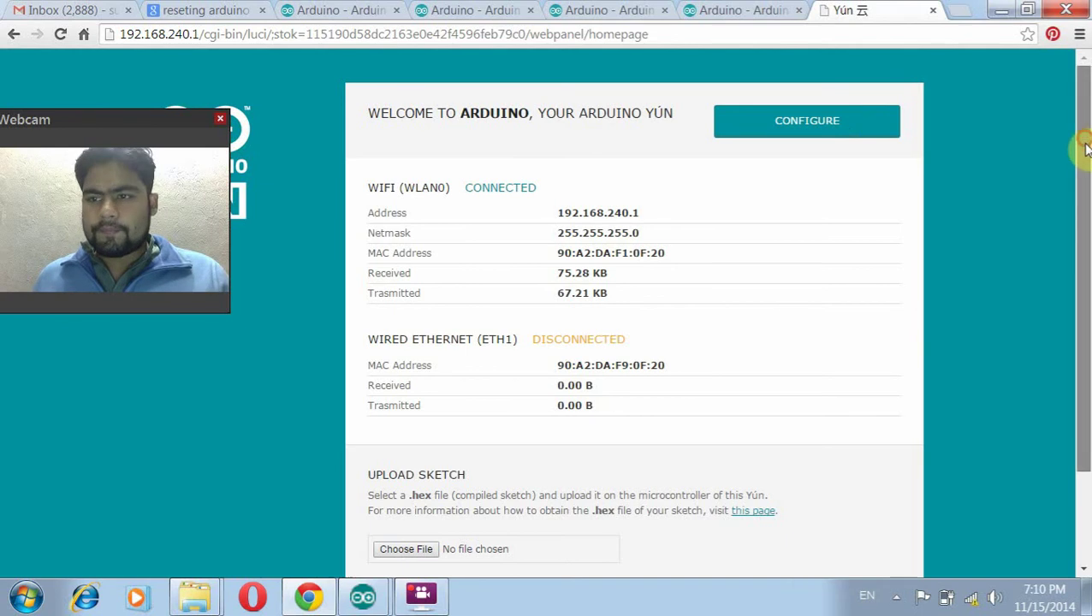
pyautogui.moveTo(1085, 148); pyautogui.dragTo(1084, 268)
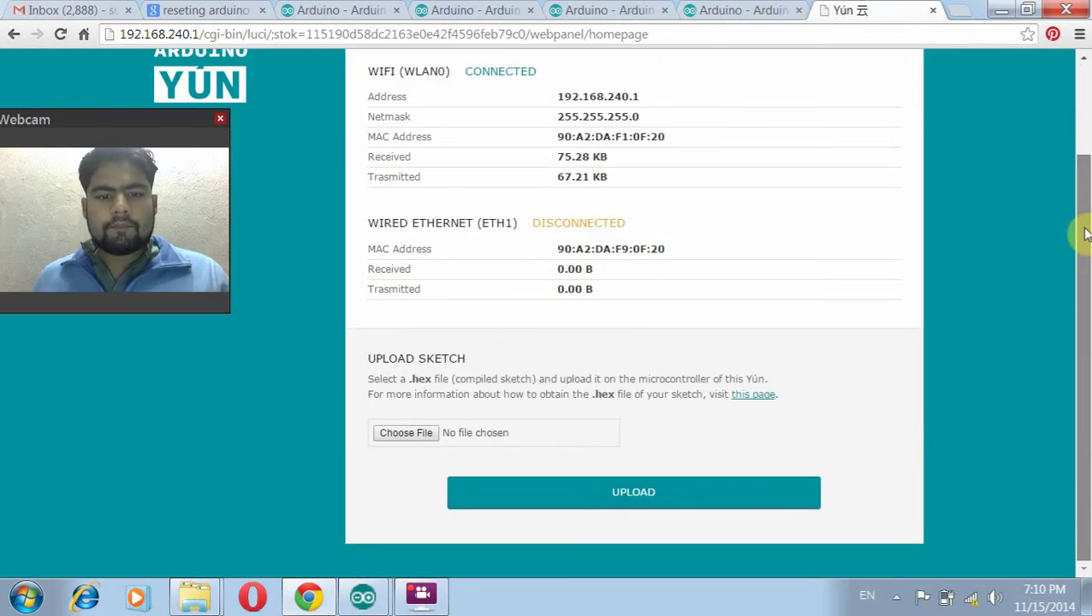
pyautogui.click(510, 438)
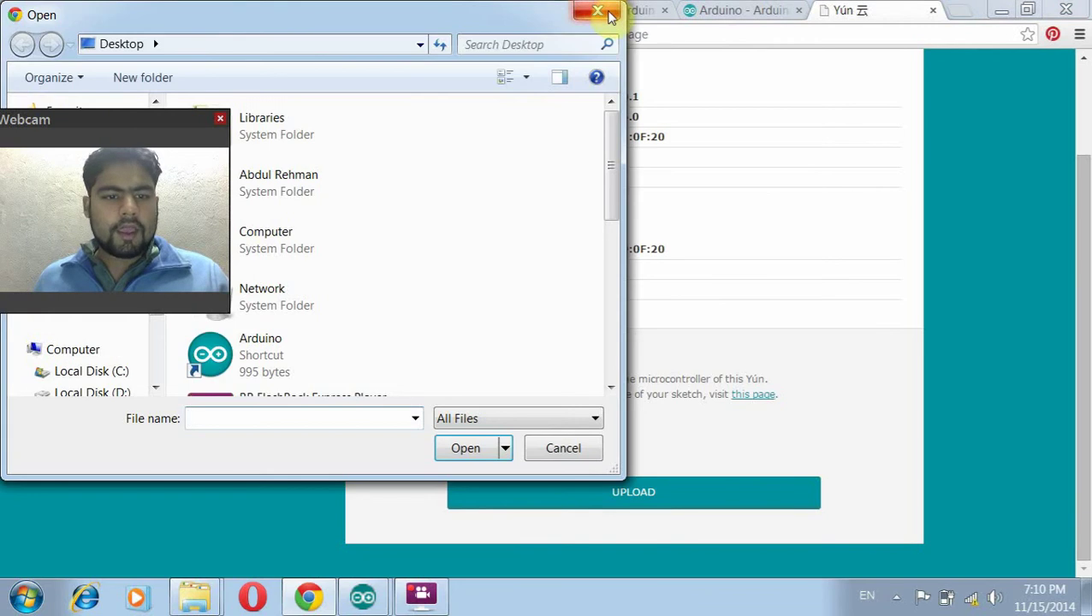
pyautogui.moveTo(609, 190); pyautogui.dragTo(610, 360)
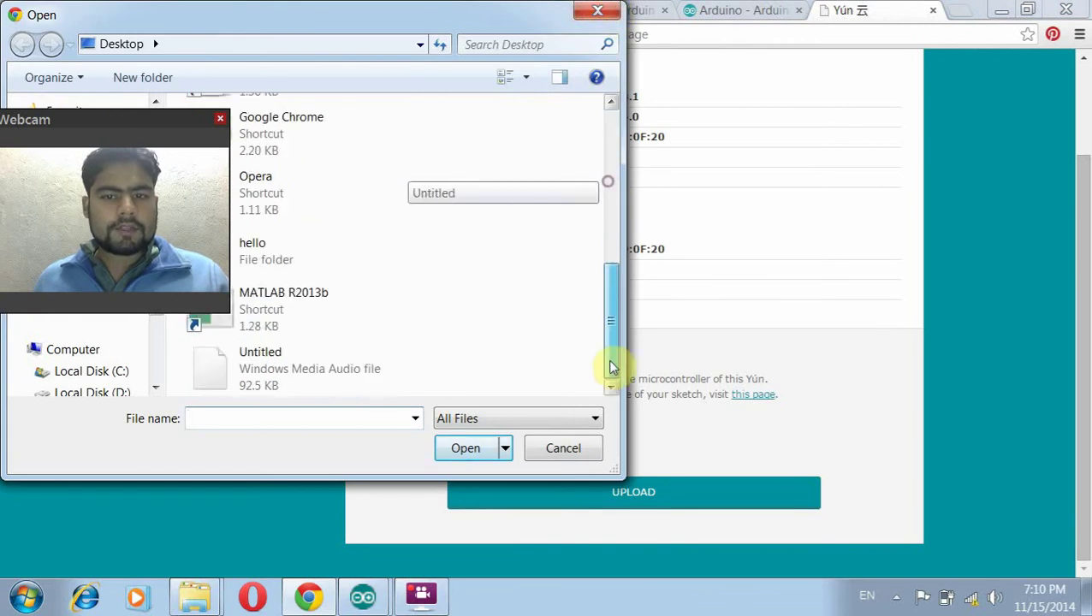
pyautogui.click(596, 8)
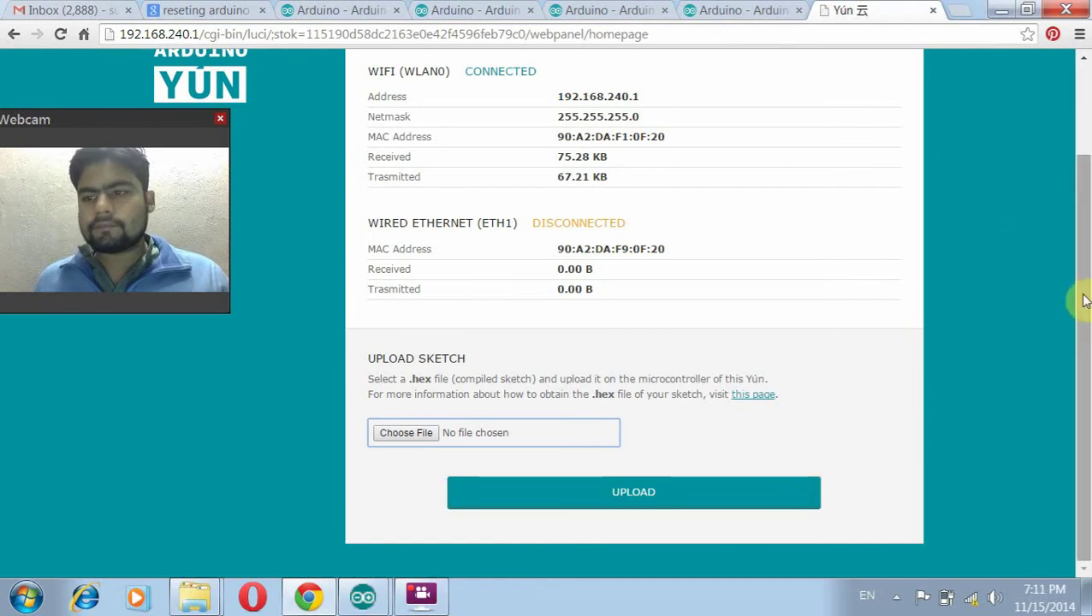
pyautogui.moveTo(1082, 297); pyautogui.dragTo(1082, 206)
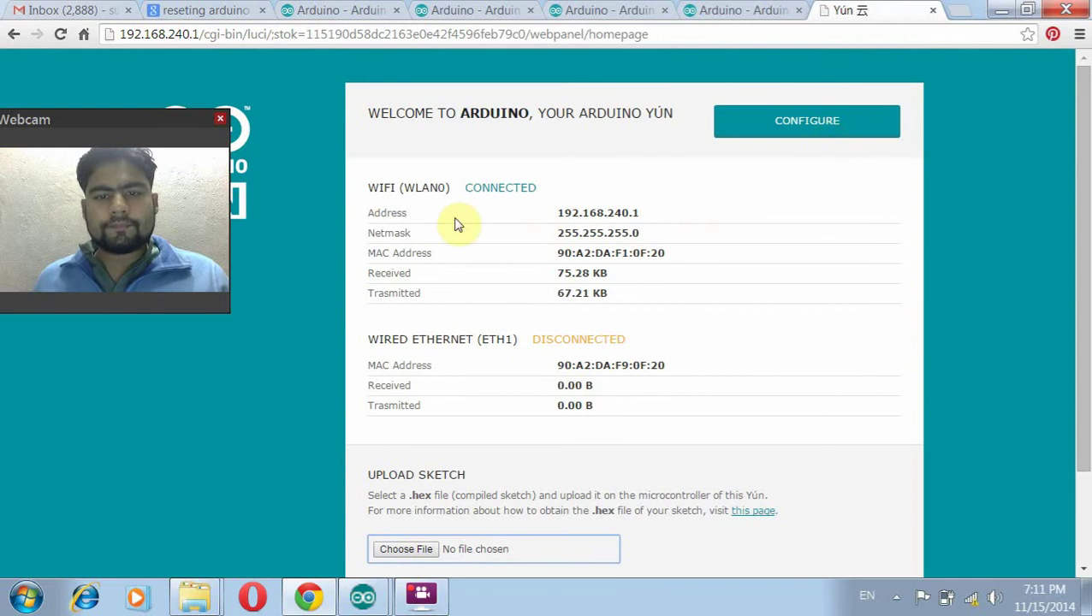
pyautogui.moveTo(370, 213); pyautogui.dragTo(552, 225)
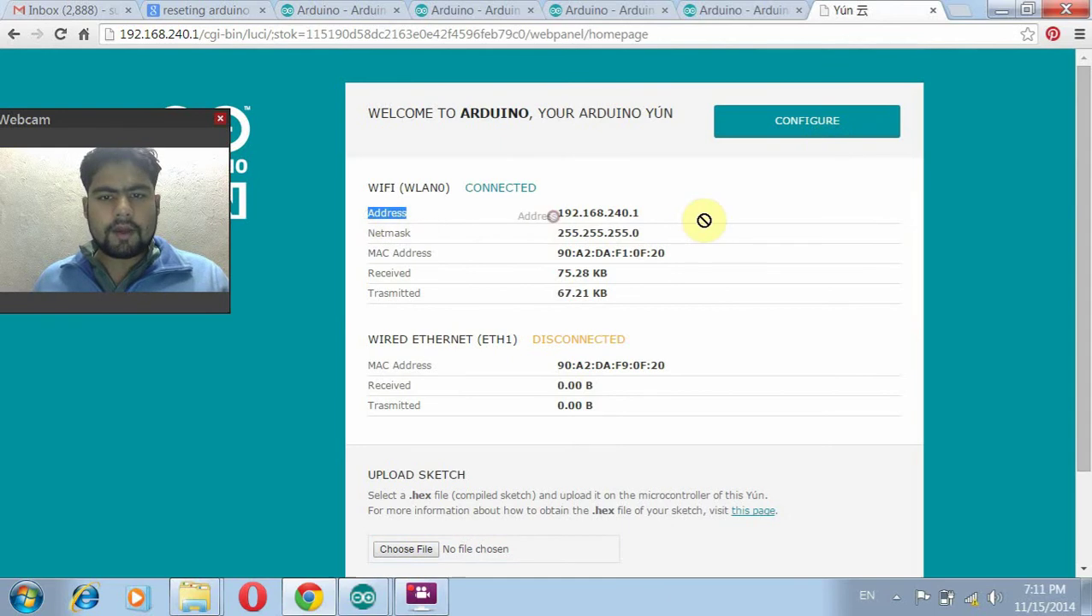
pyautogui.moveTo(642, 214); pyautogui.dragTo(557, 212)
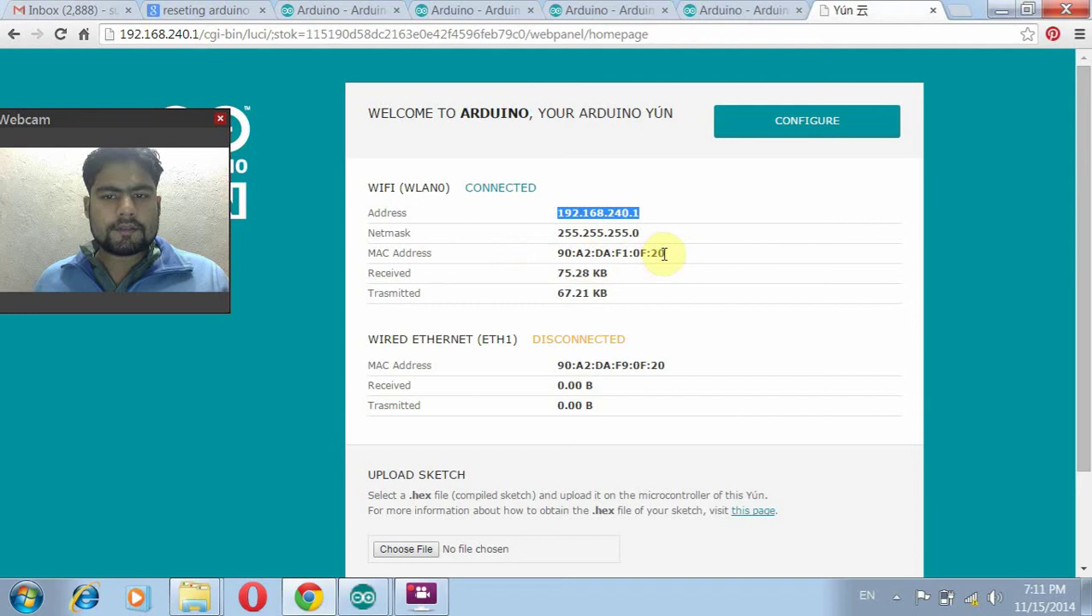
pyautogui.moveTo(666, 254); pyautogui.dragTo(534, 252)
pyautogui.click(971, 598)
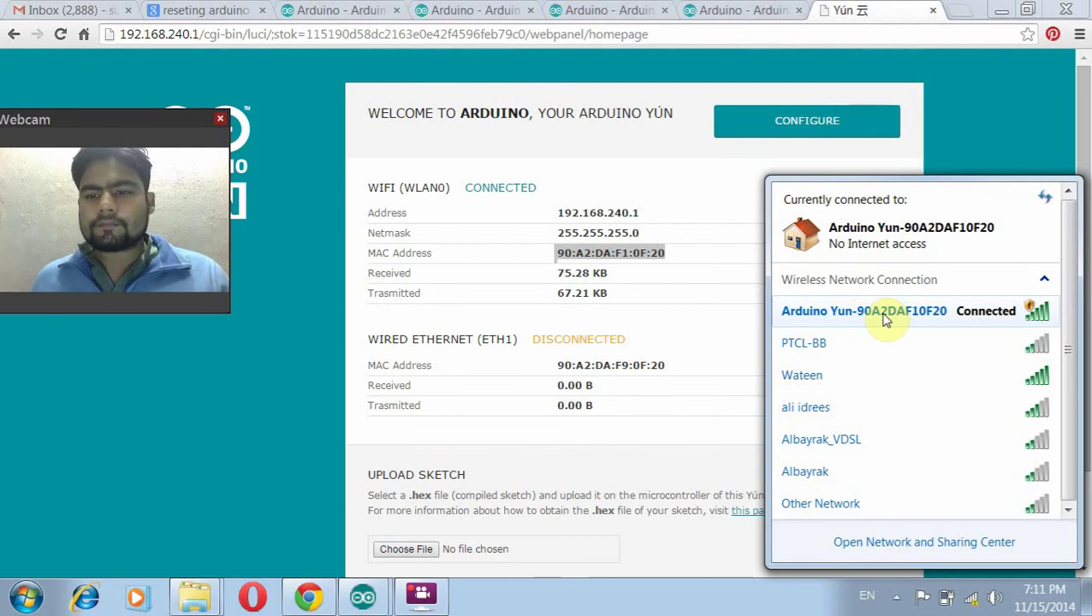
pyautogui.click(695, 295)
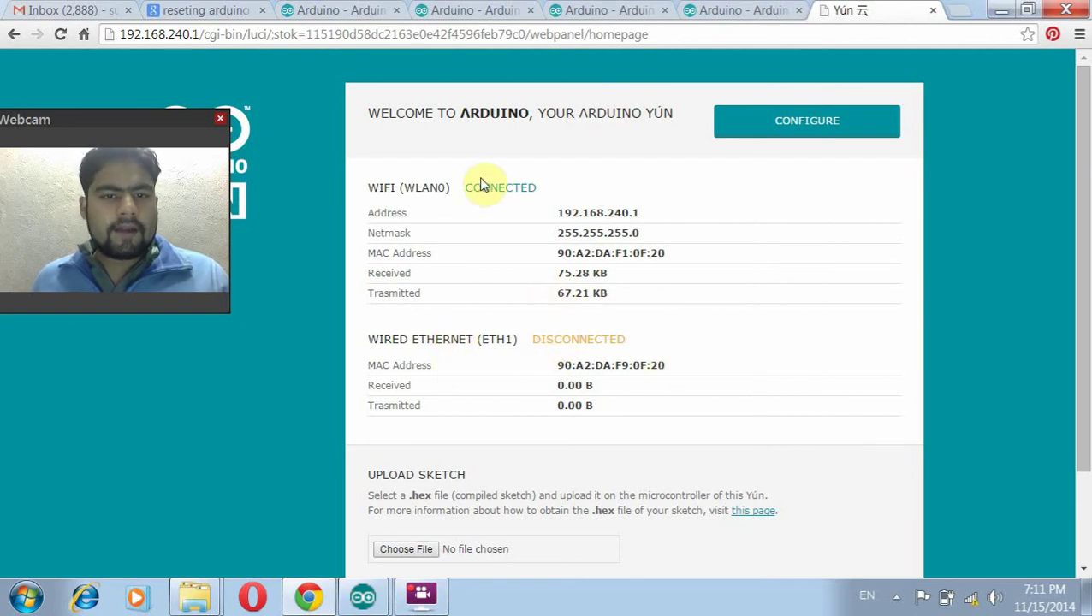
pyautogui.moveTo(463, 188); pyautogui.dragTo(569, 187)
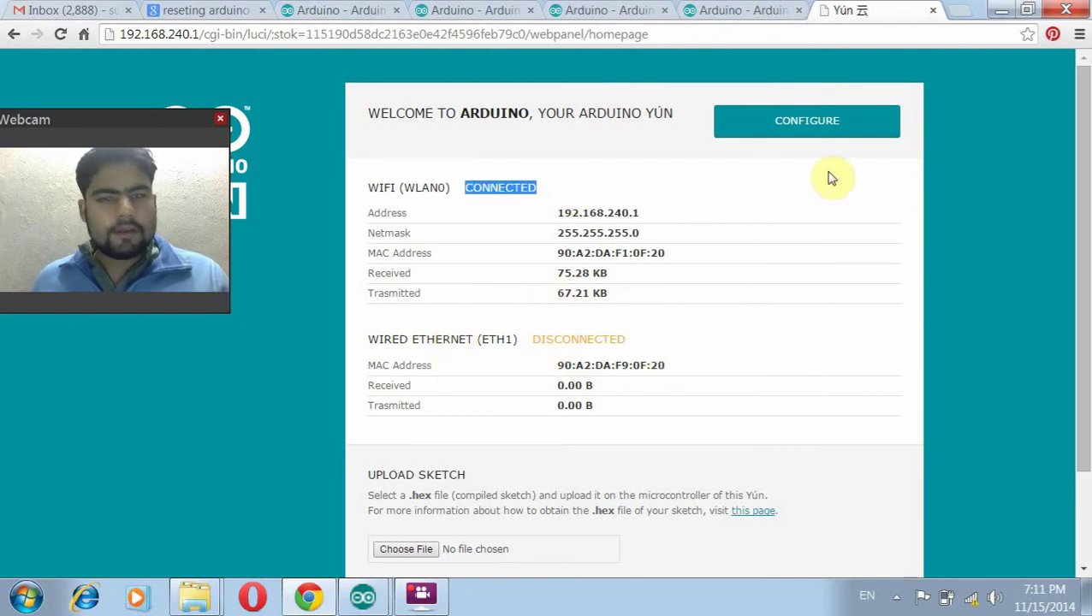
# - Open the Yún configuration page and highlight the Yún name 'Arduino'
pyautogui.click(824, 135)
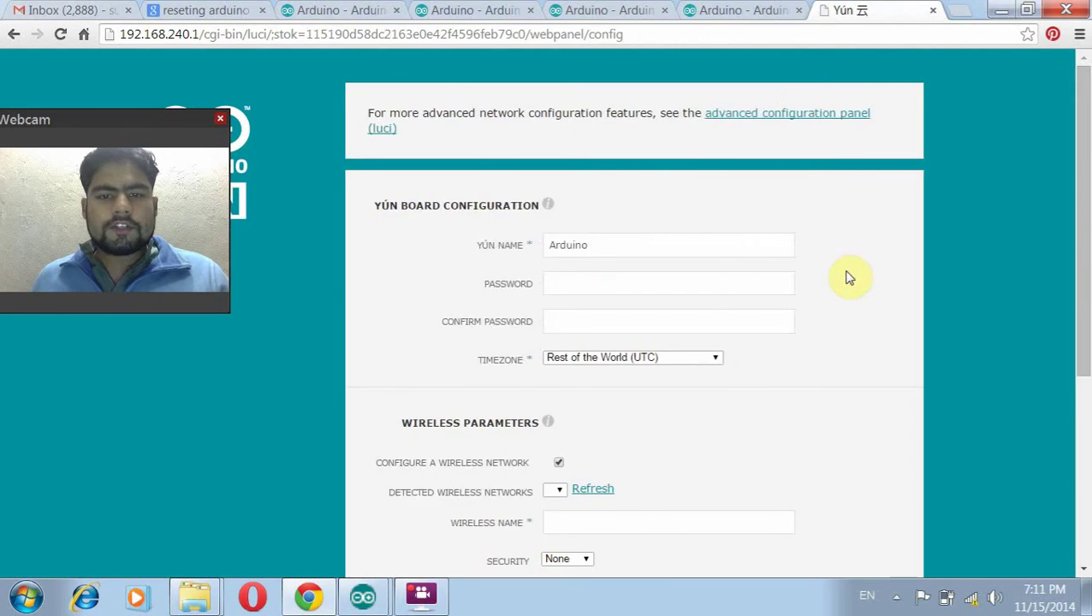
pyautogui.scroll(-2, 834, 456)
pyautogui.scroll(-2, 834, 454)
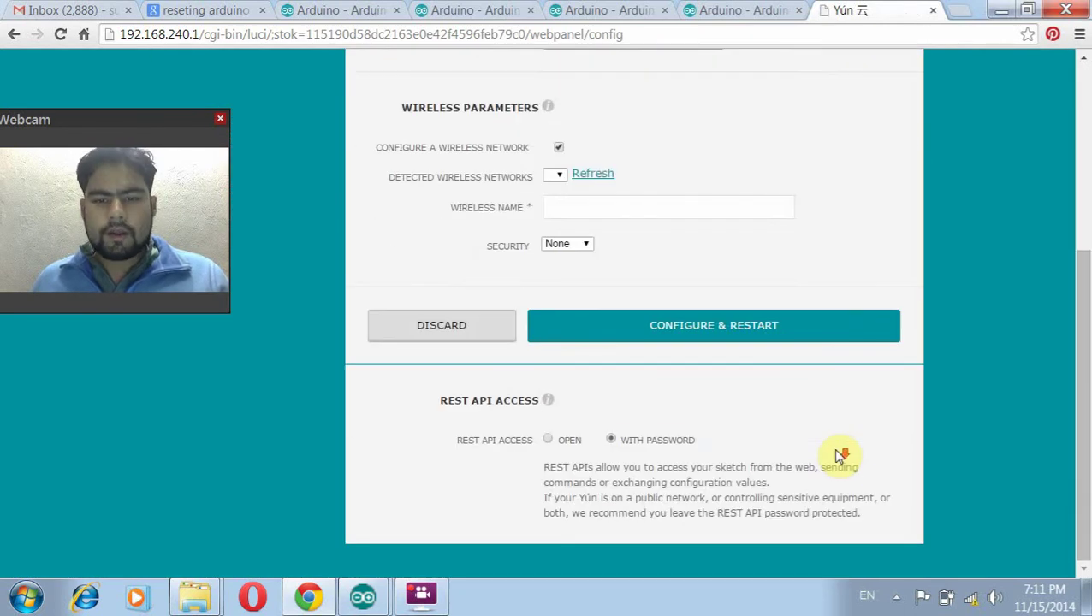
pyautogui.scroll(4, 839, 456)
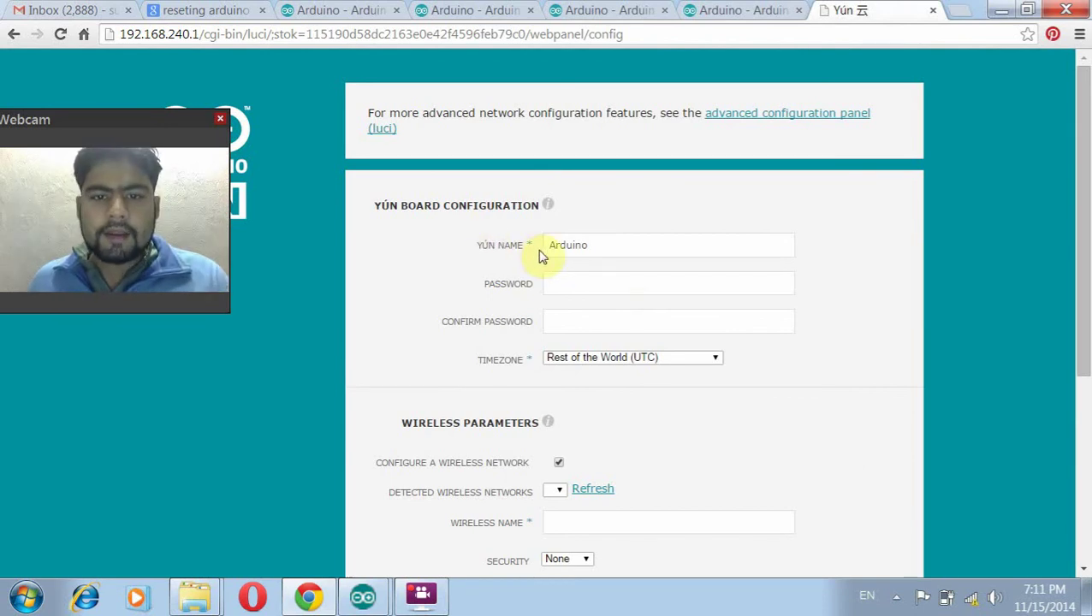
pyautogui.click(601, 250)
pyautogui.moveTo(602, 250); pyautogui.dragTo(547, 246)
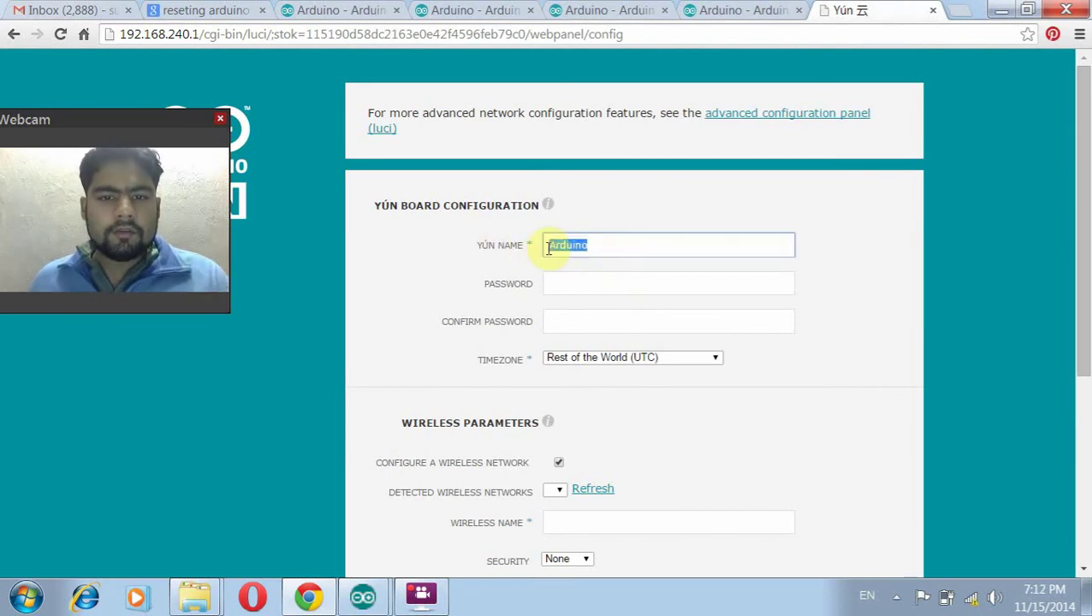
# - Enter a new board password and retype it in CONFIRM PASSWORD
pyautogui.click(581, 285)
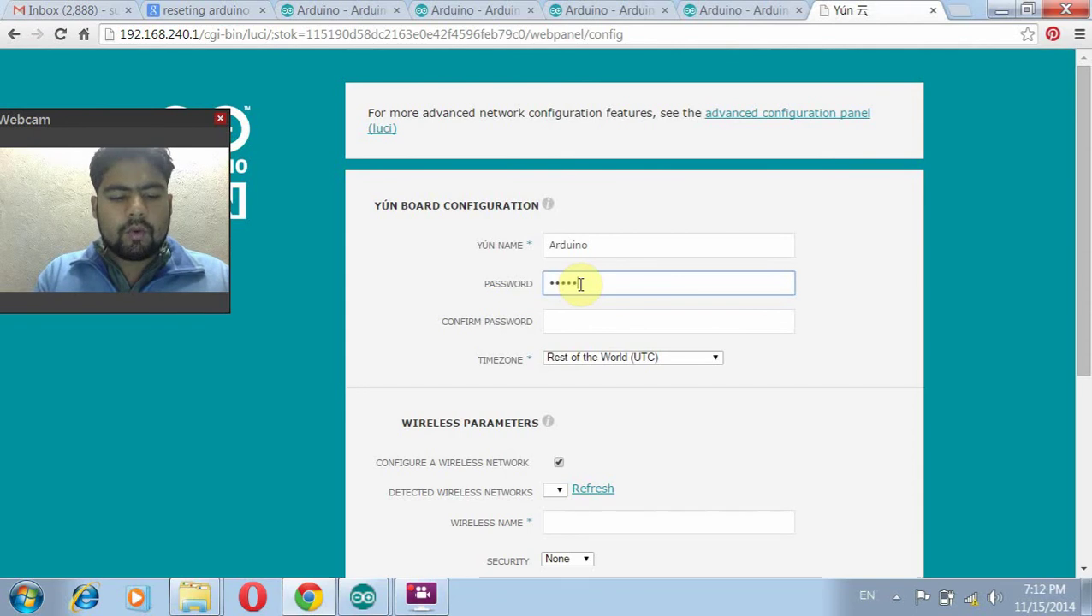
pyautogui.write('n')
pyautogui.press('Tab')
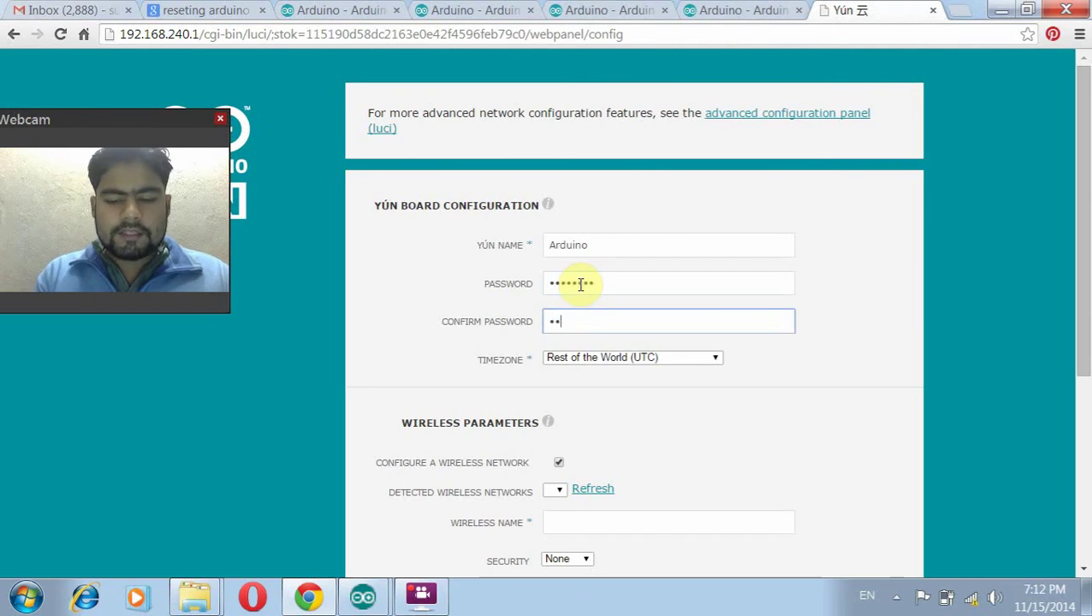
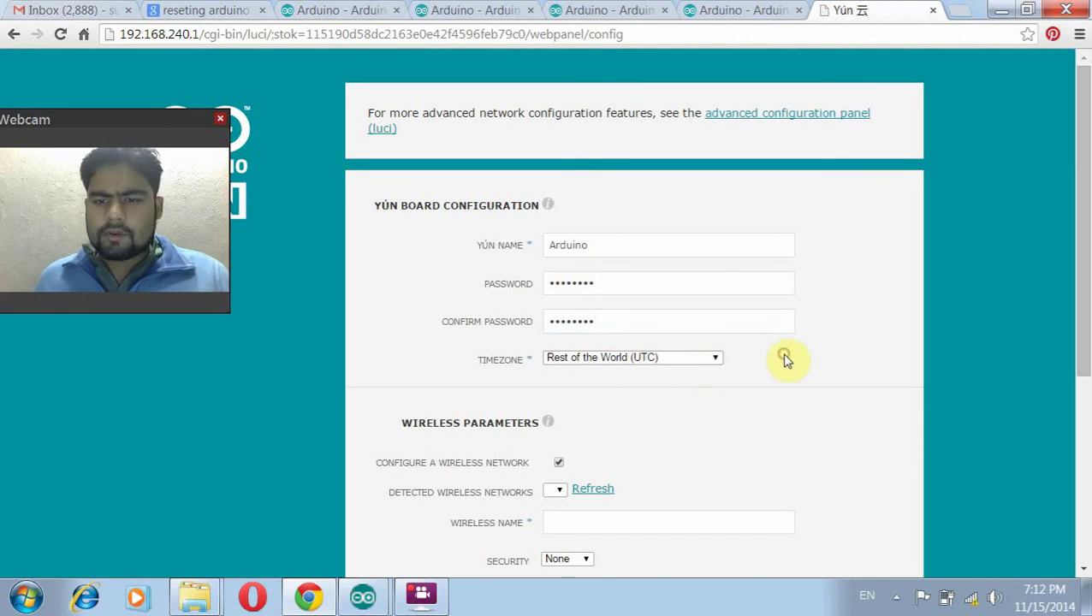
pyautogui.scroll(-3, 779, 377)
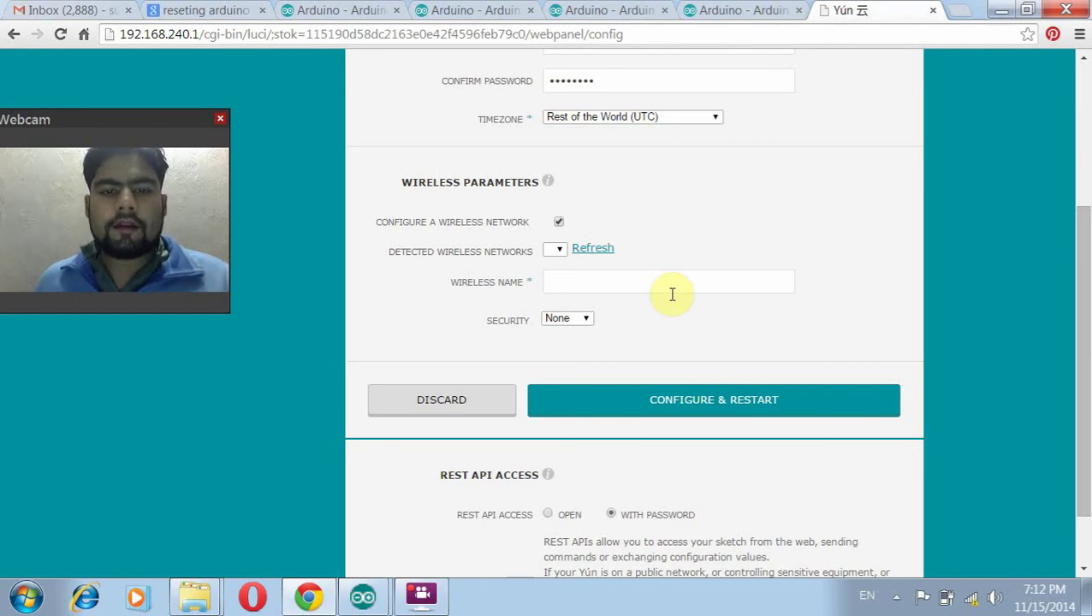
# - Refresh the list of detected wireless networks twice
pyautogui.scroll(3, 673, 295)
pyautogui.scroll(-4, 673, 296)
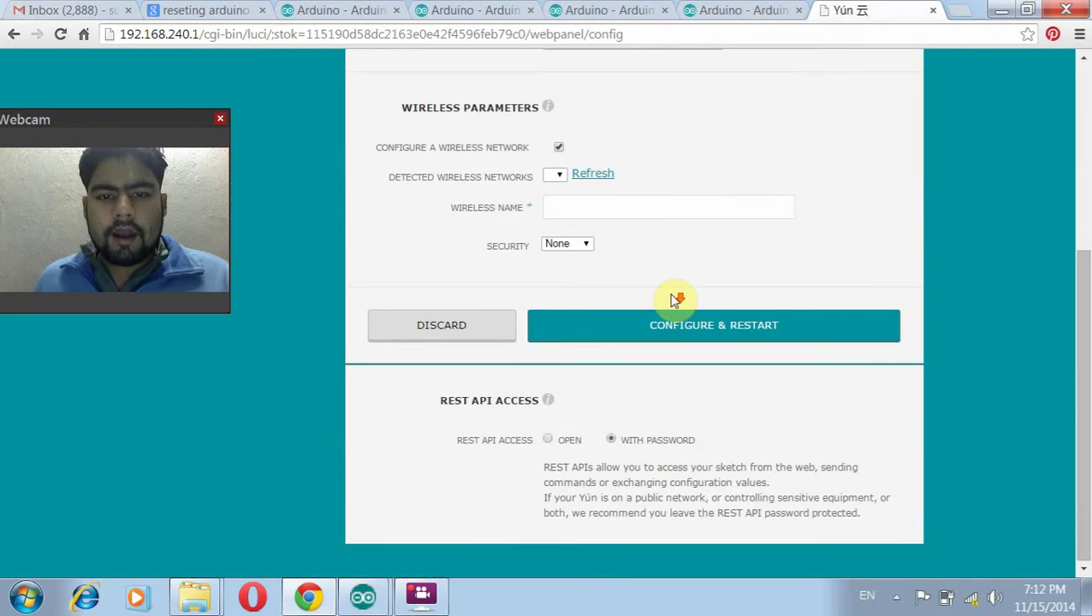
pyautogui.click(556, 209)
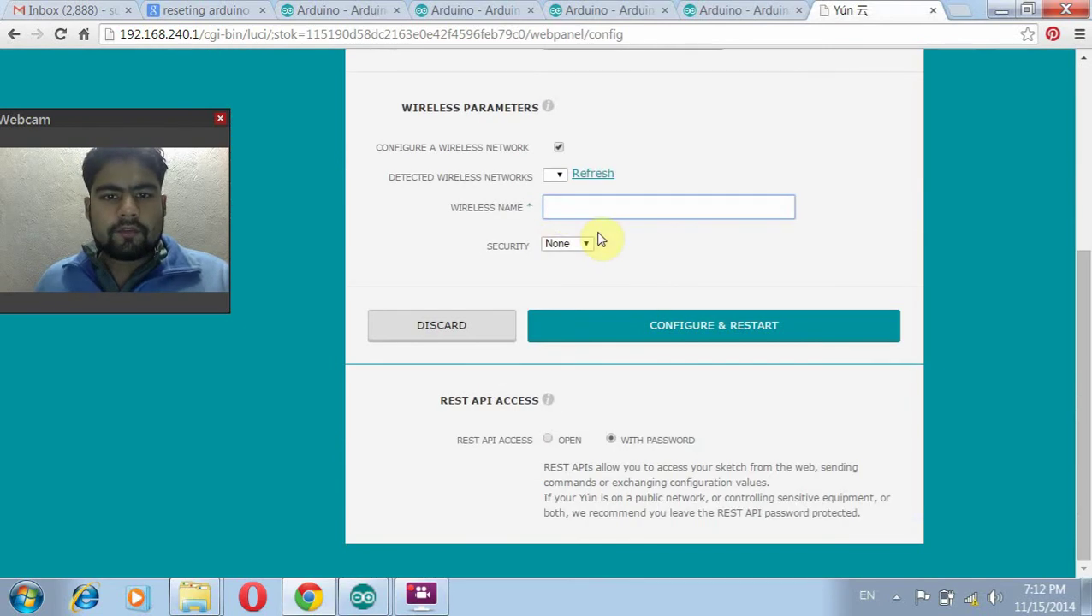
pyautogui.click(591, 174)
pyautogui.scroll(-4, 676, 368)
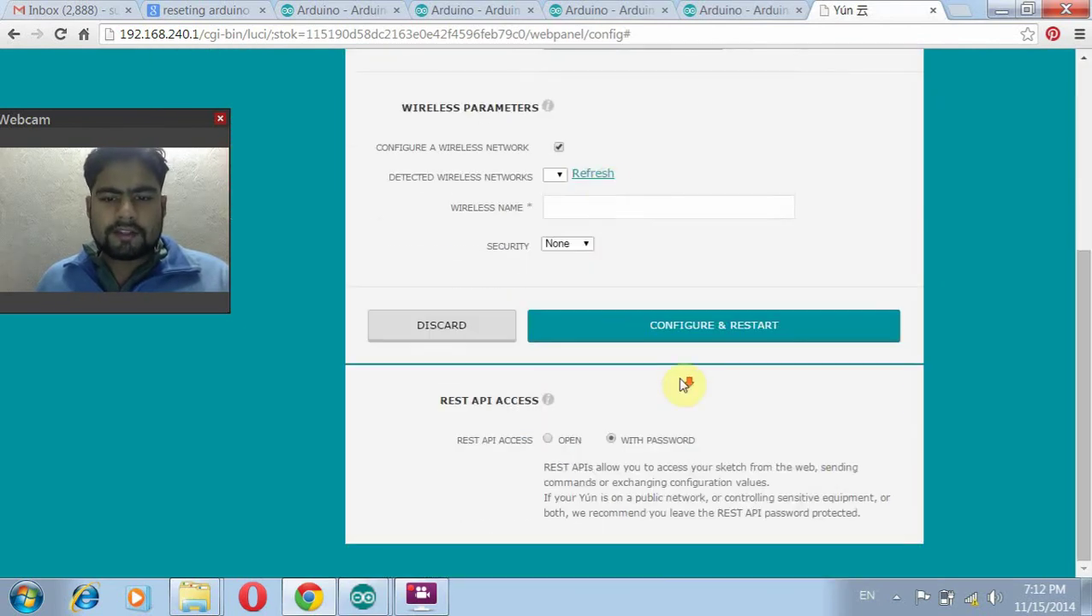
pyautogui.click(603, 175)
pyautogui.scroll(-3, 585, 354)
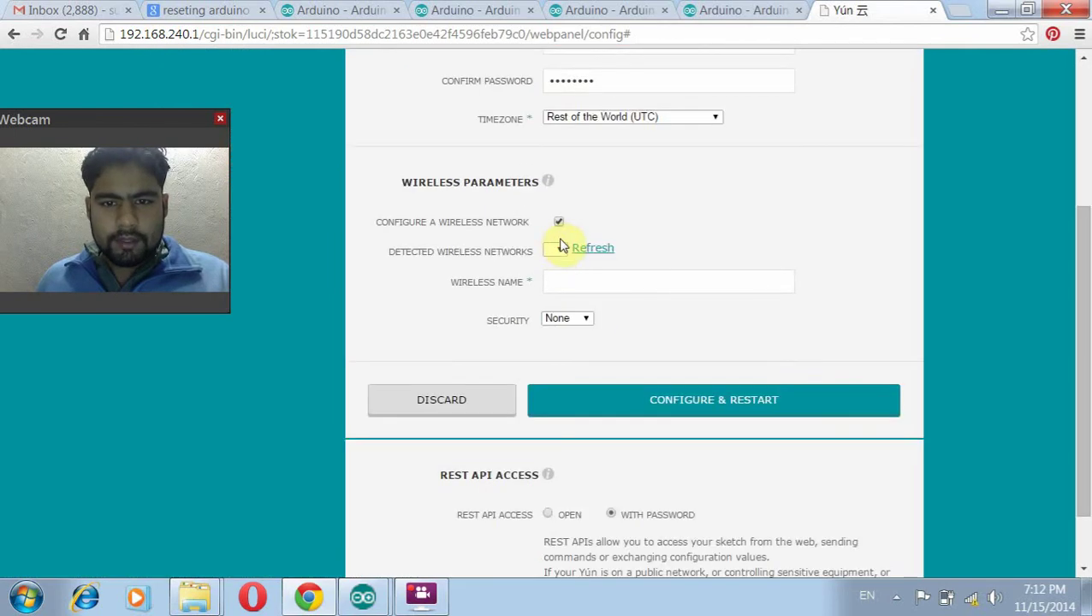
# - Enter 'Wateen' as the wireless name and choose WEP security
pyautogui.click(609, 287)
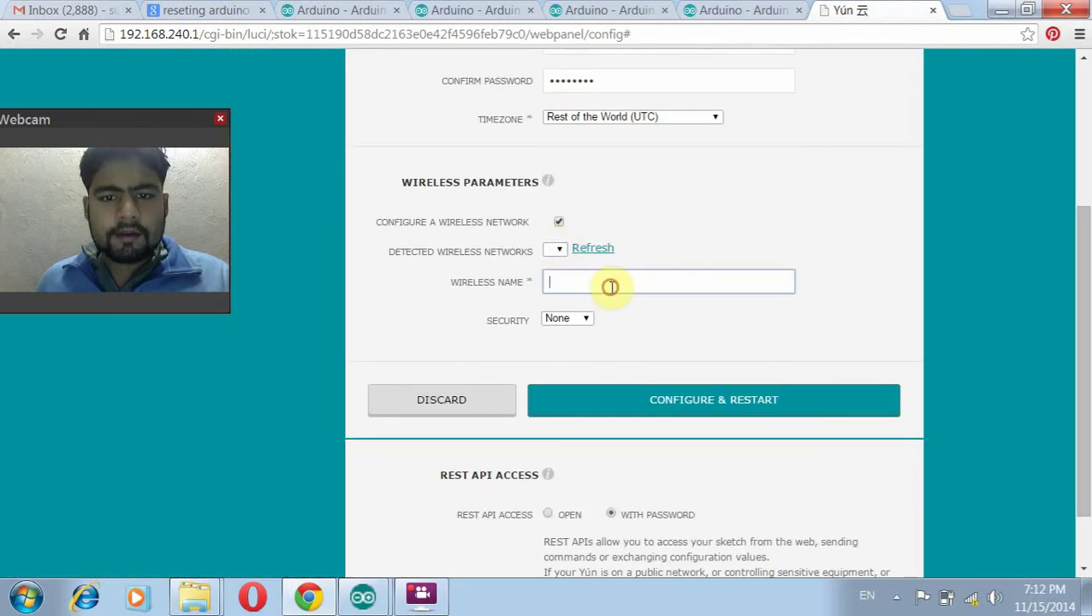
pyautogui.write('Wa')
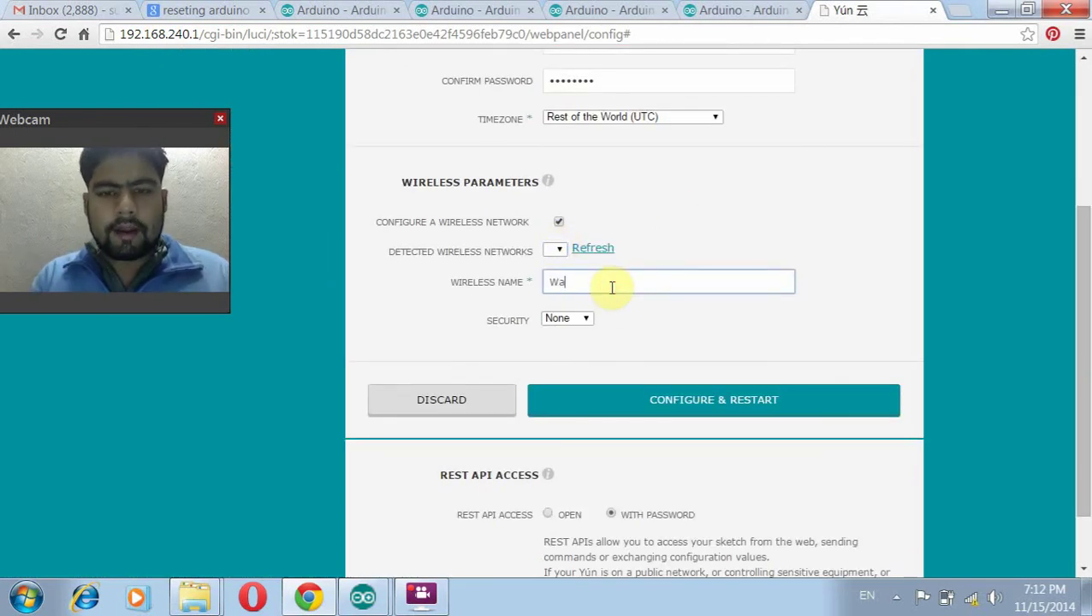
pyautogui.write('teen')
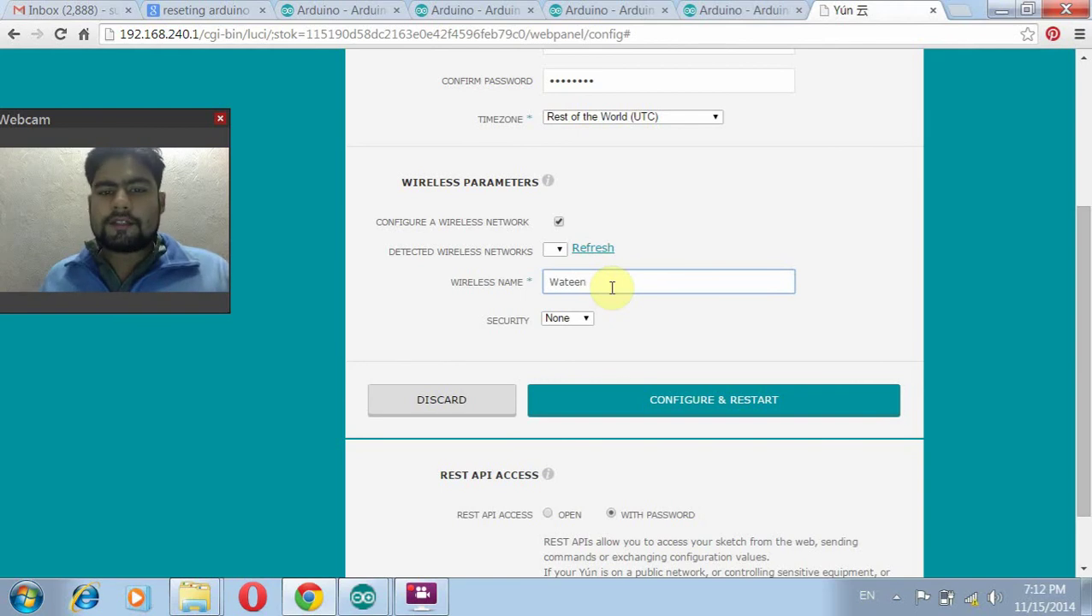
pyautogui.click(578, 320)
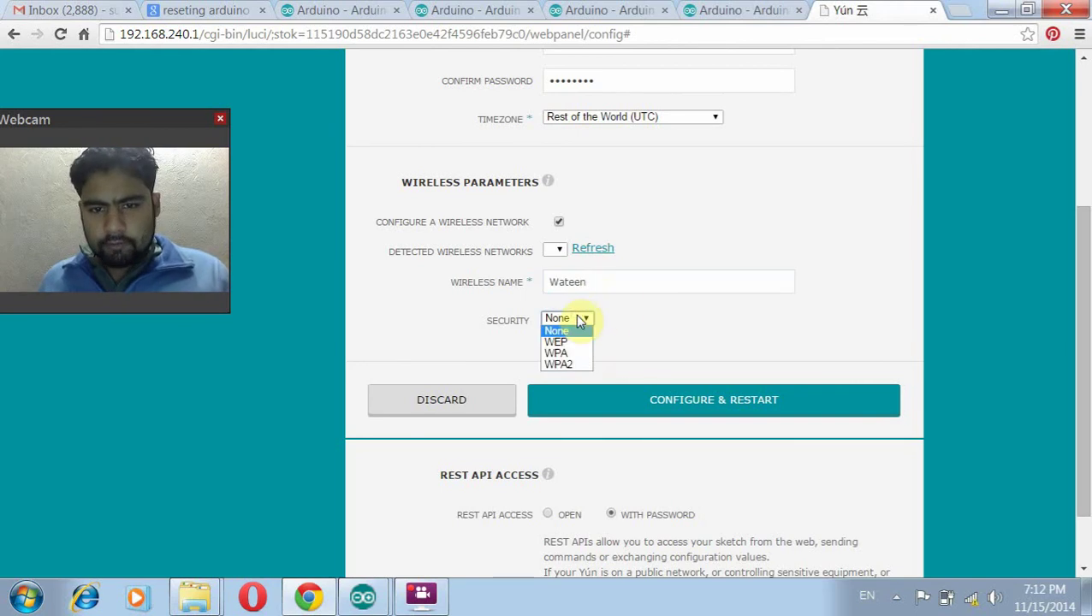
pyautogui.moveTo(617, 285); pyautogui.dragTo(539, 285)
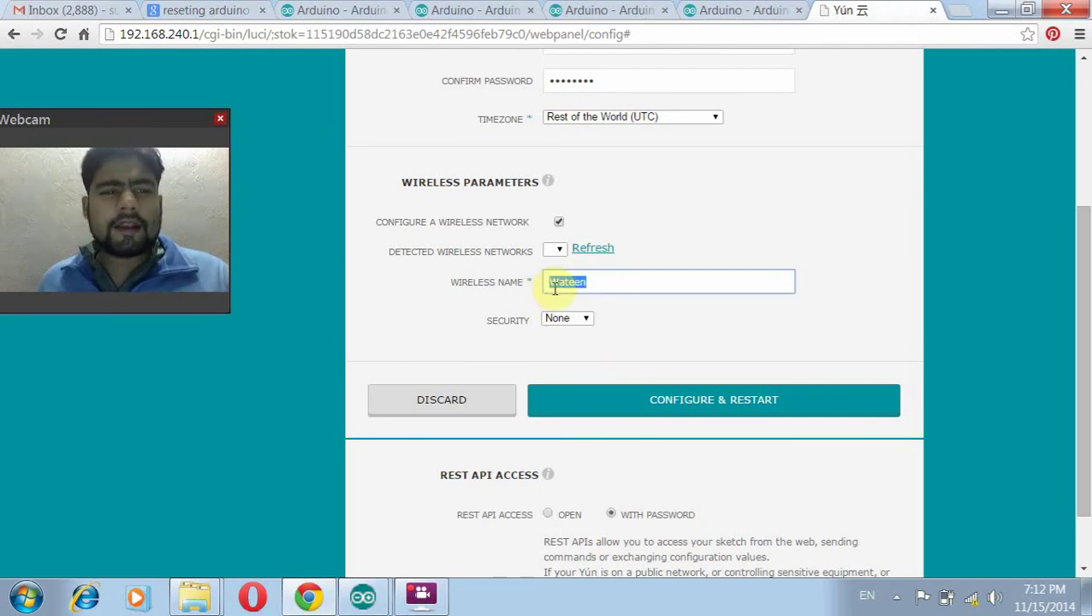
pyautogui.click(588, 318)
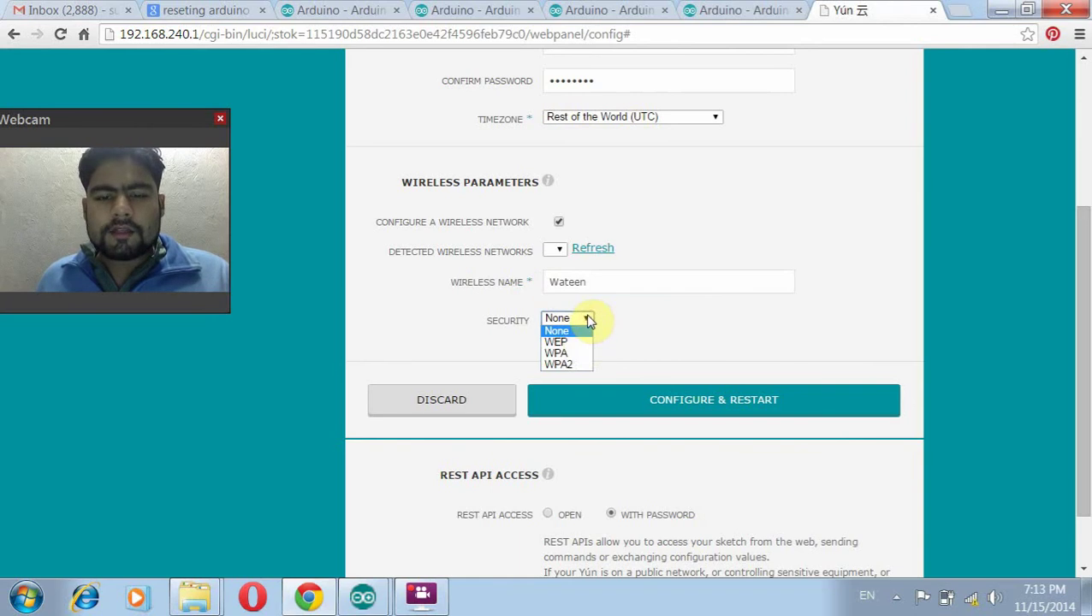
pyautogui.click(577, 341)
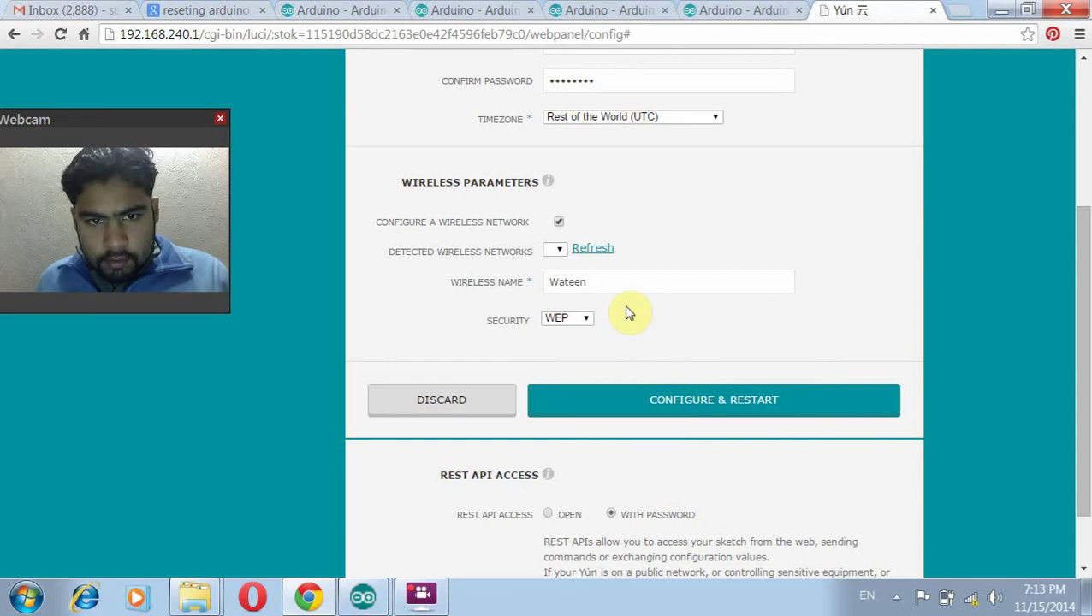
pyautogui.scroll(3, 626, 313)
pyautogui.scroll(-4, 633, 334)
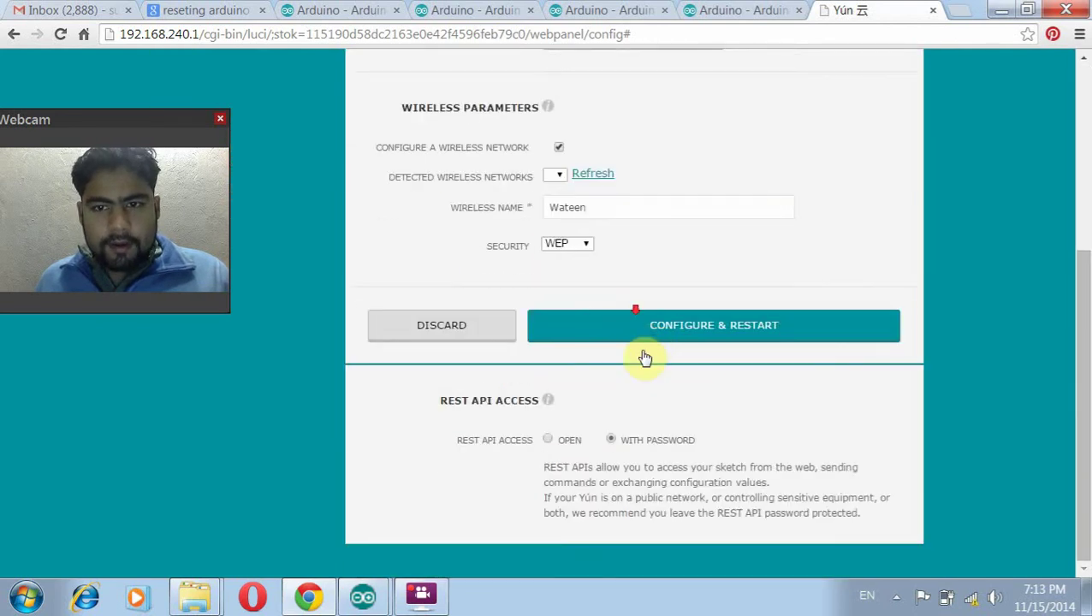
pyautogui.scroll(1, 736, 360)
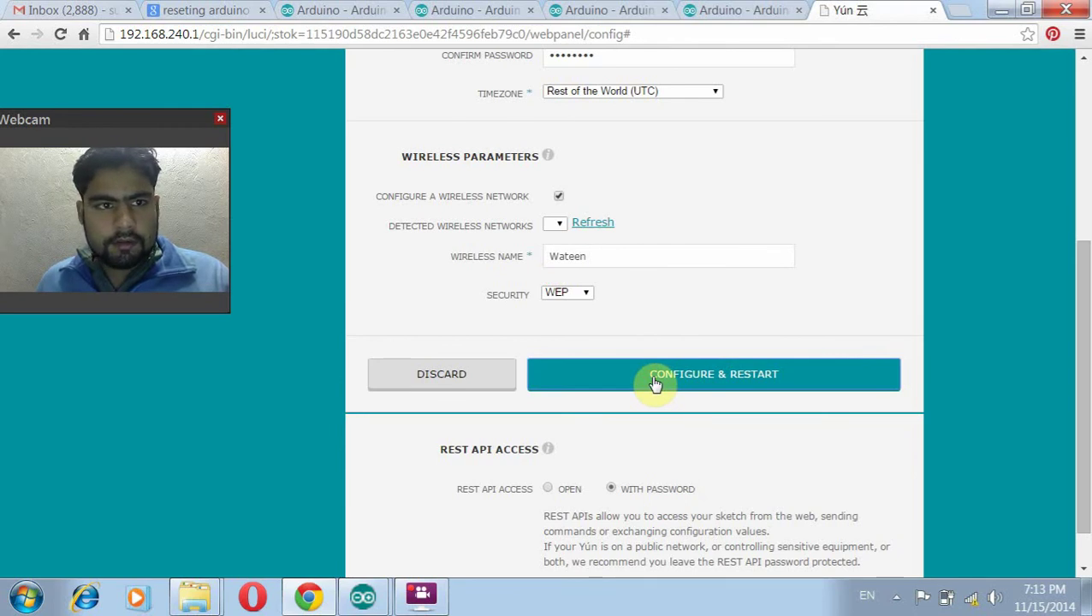
# - Check the security options, then reload the configuration page to reset the form
pyautogui.scroll(4, 665, 353)
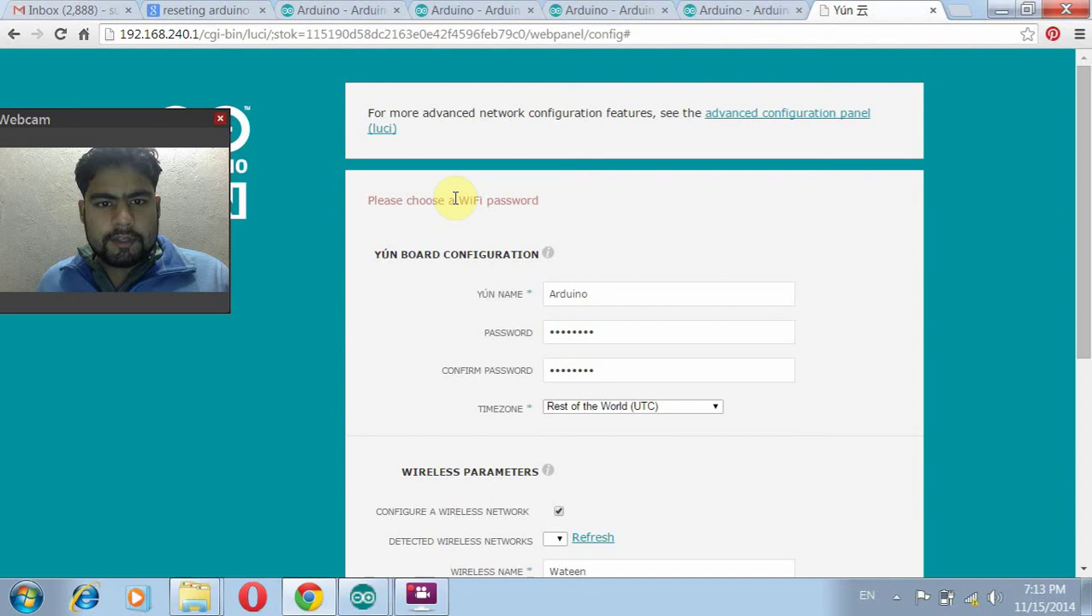
pyautogui.scroll(-3, 677, 308)
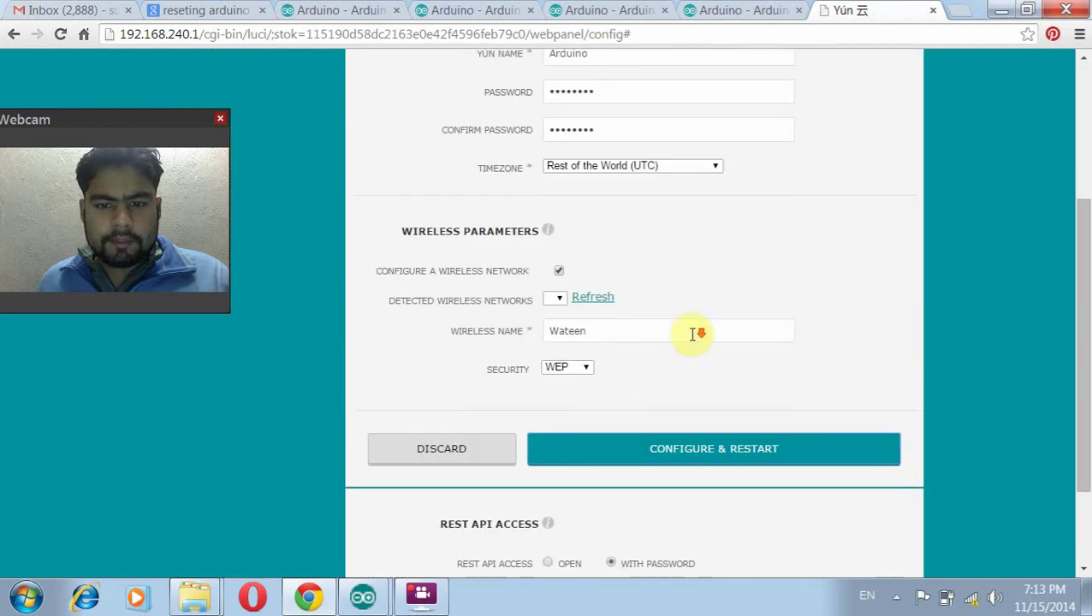
pyautogui.click(586, 370)
pyautogui.press('Tab')
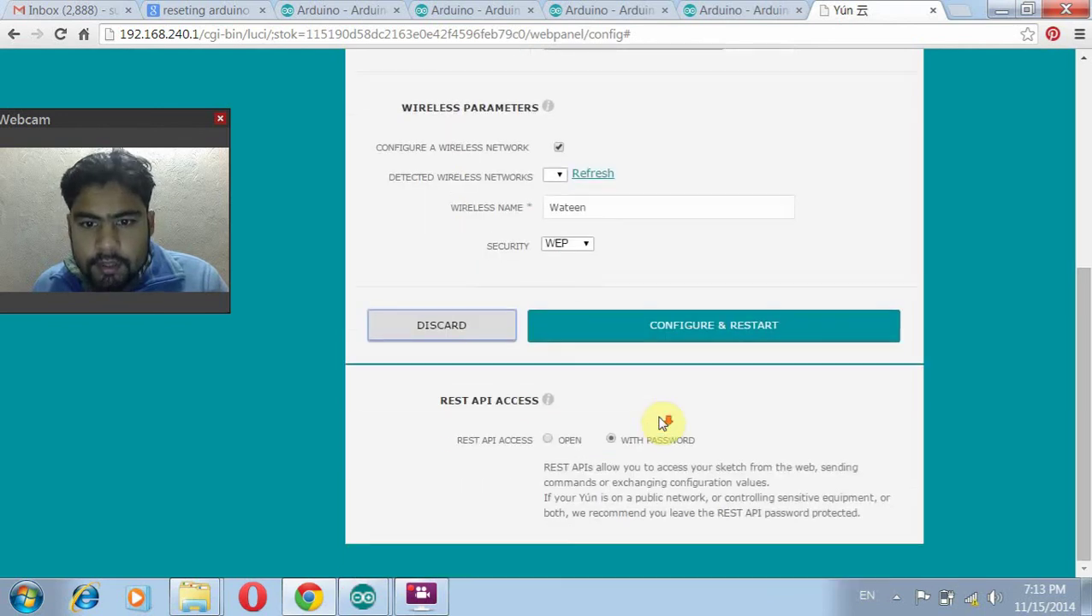
pyautogui.scroll(3, 661, 423)
pyautogui.scroll(2, 661, 423)
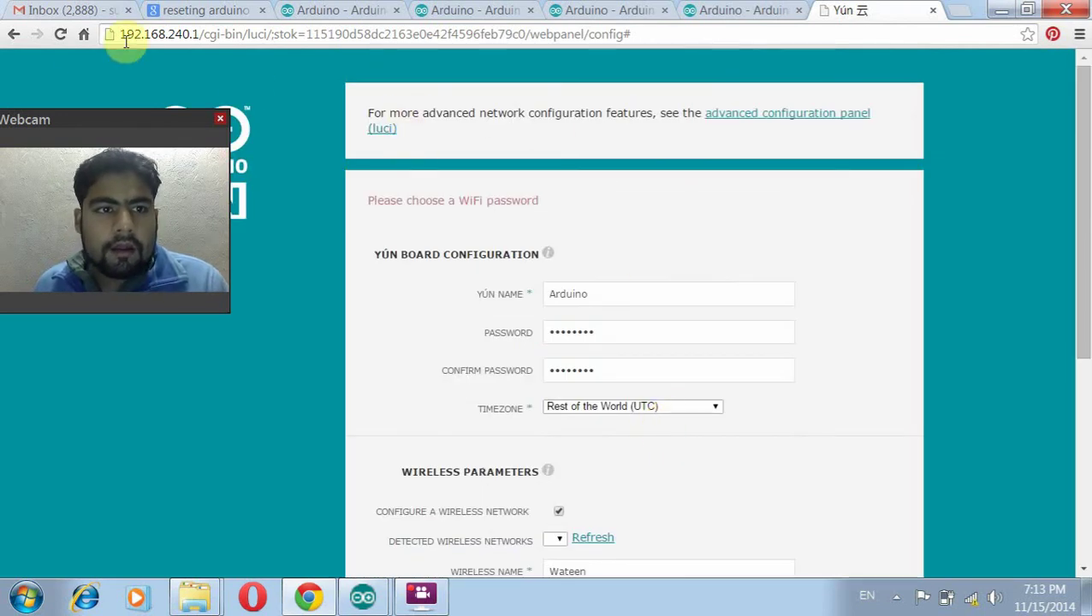
pyautogui.click(61, 38)
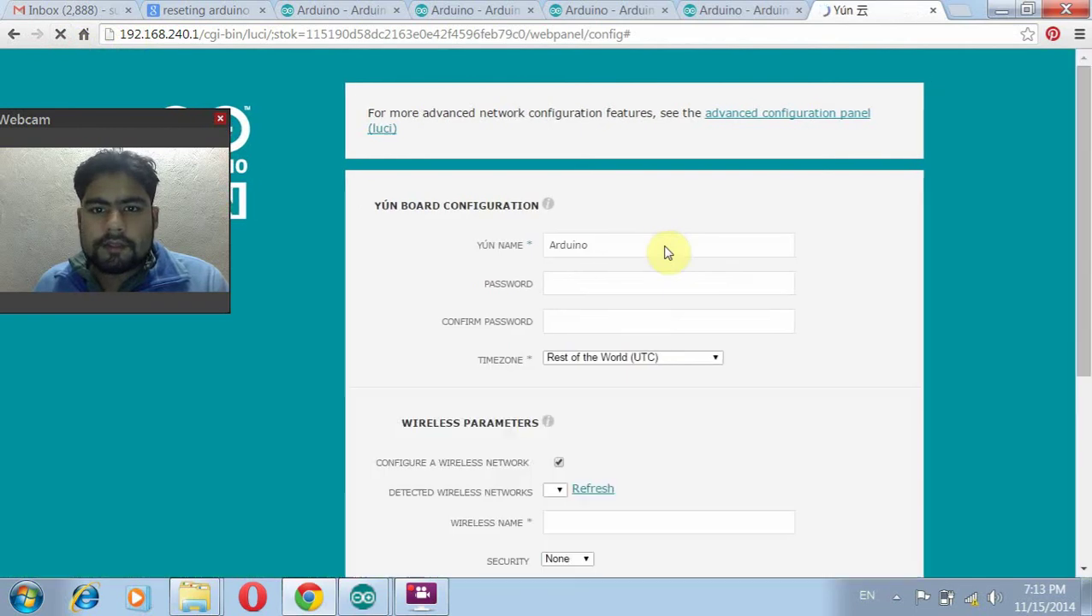
# - Set wireless security to WEP, adding a Wi-Fi password field
pyautogui.scroll(-1, 695, 310)
pyautogui.scroll(-3, 692, 315)
pyautogui.click(580, 250)
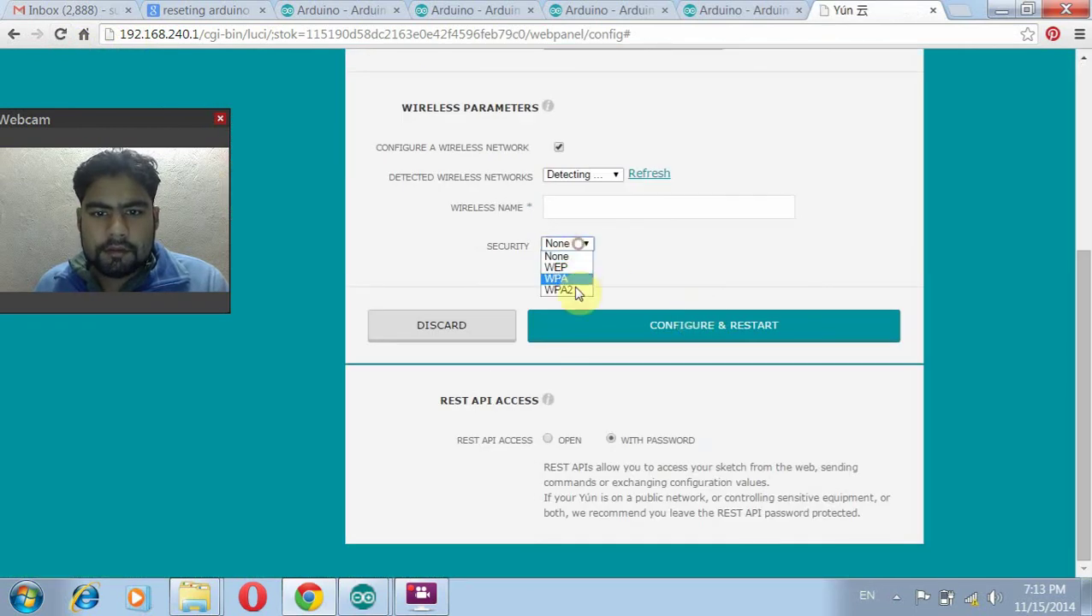
pyautogui.click(566, 263)
pyautogui.scroll(4, 713, 282)
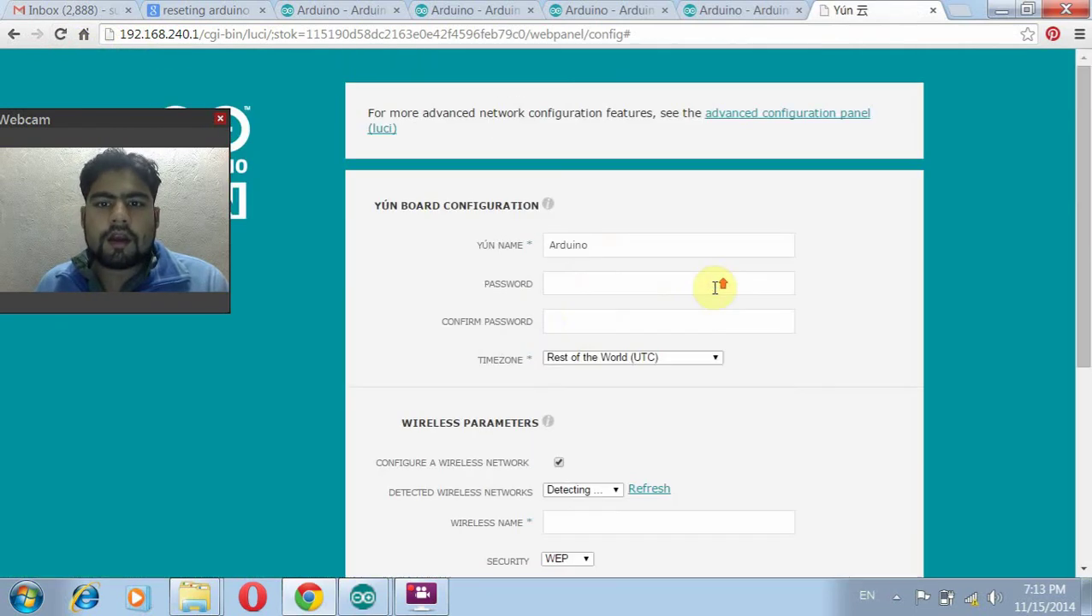
# - Enter the new board password and its confirmation
pyautogui.click(580, 289)
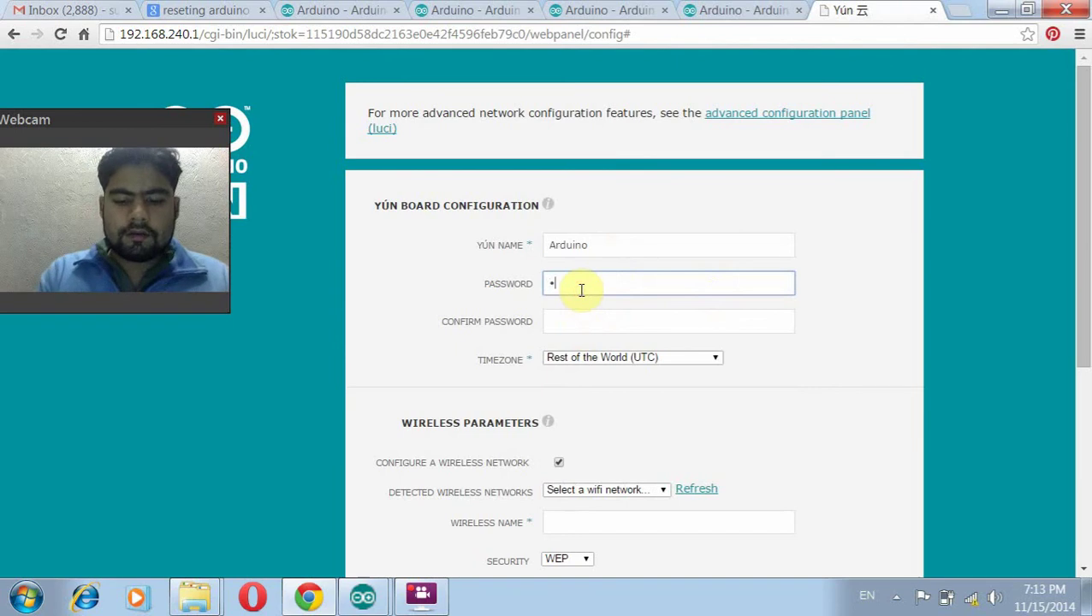
pyautogui.press('BackSpace')
pyautogui.press('BackSpace')
pyautogui.press('BackSpace')
pyautogui.press('BackSpace')
pyautogui.press('BackSpace')
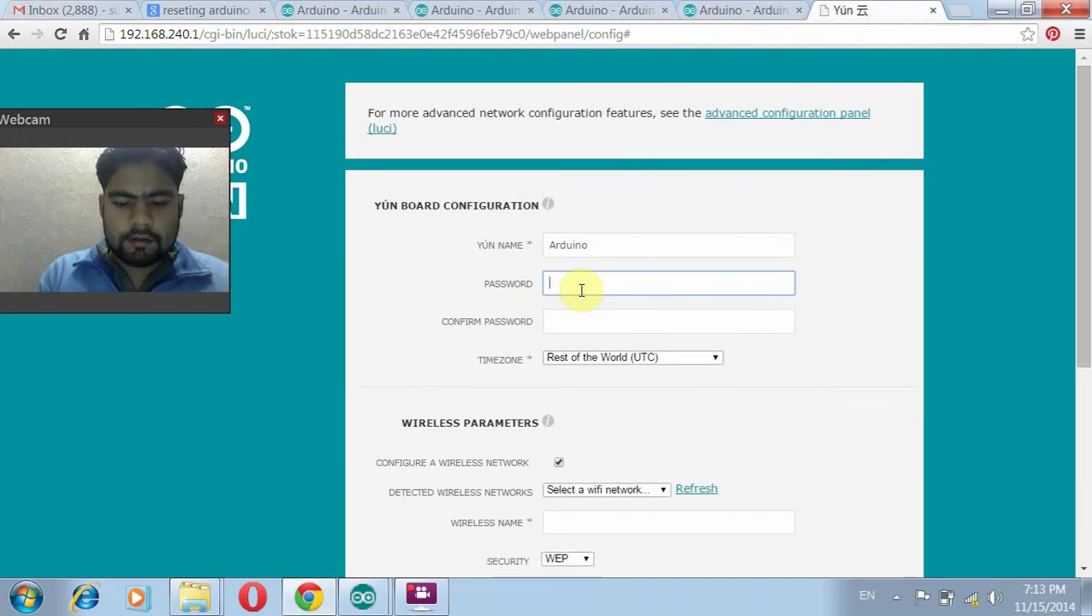
pyautogui.press('Tab')
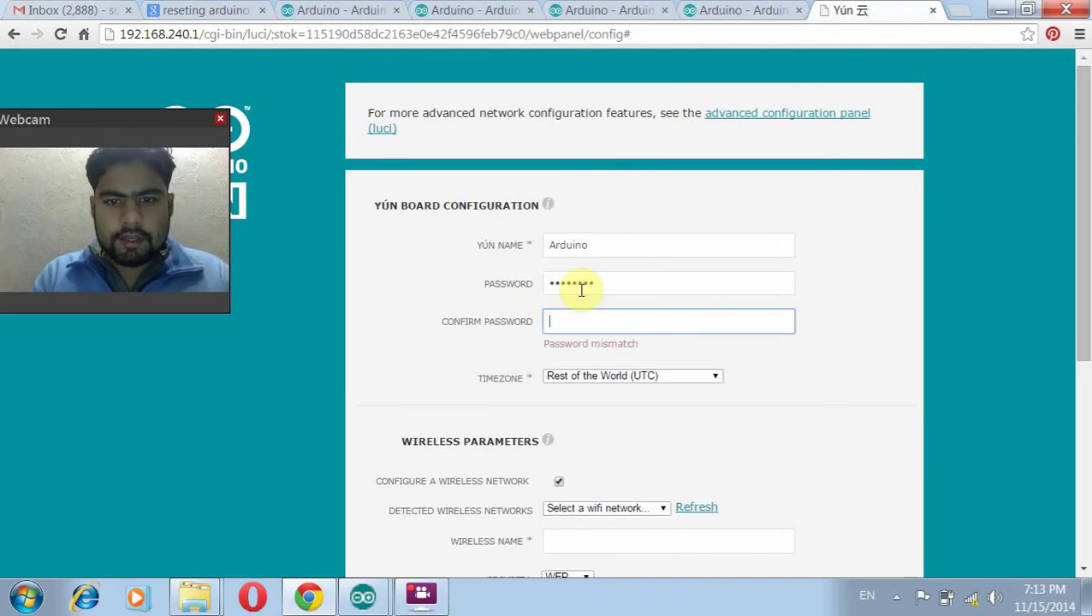
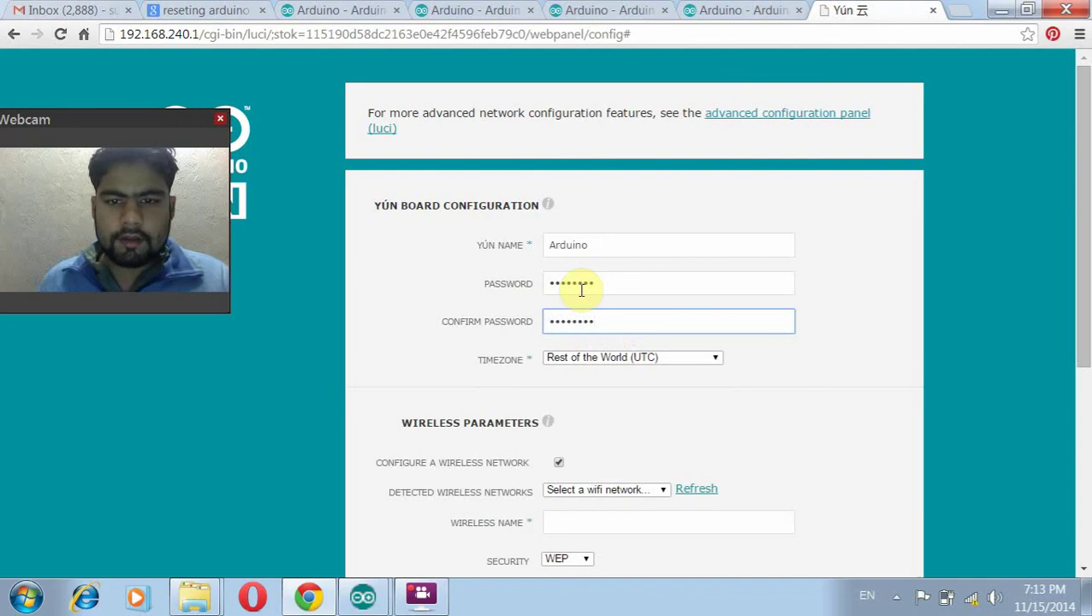
pyautogui.scroll(-3, 714, 329)
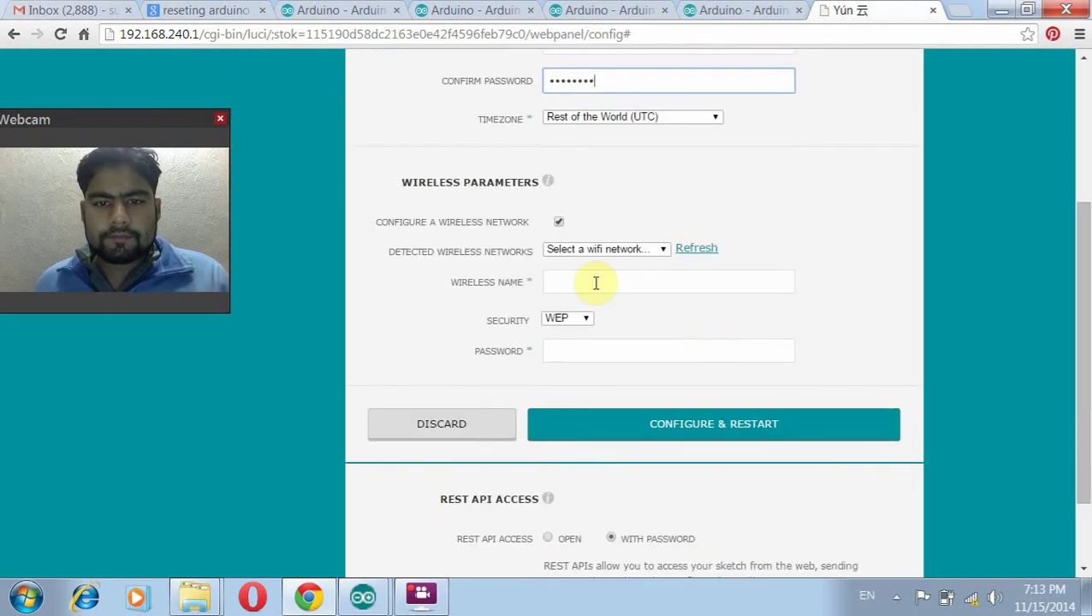
# - Enter 'Wateen' as the wireless name and type the WEP Wi-Fi password
pyautogui.click(652, 252)
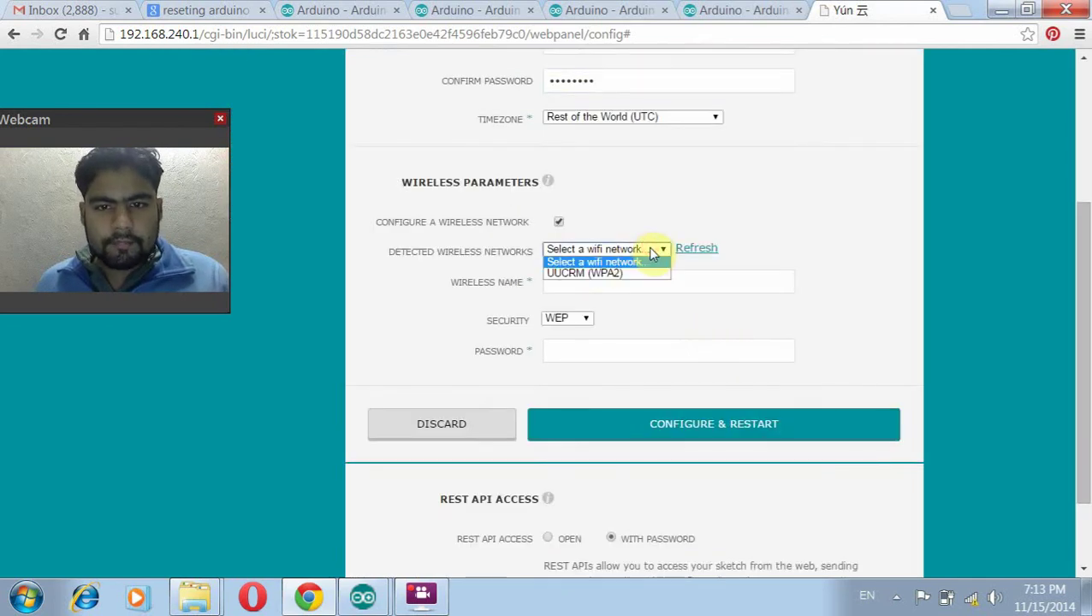
pyautogui.click(742, 233)
pyautogui.click(624, 287)
pyautogui.write('Wateen')
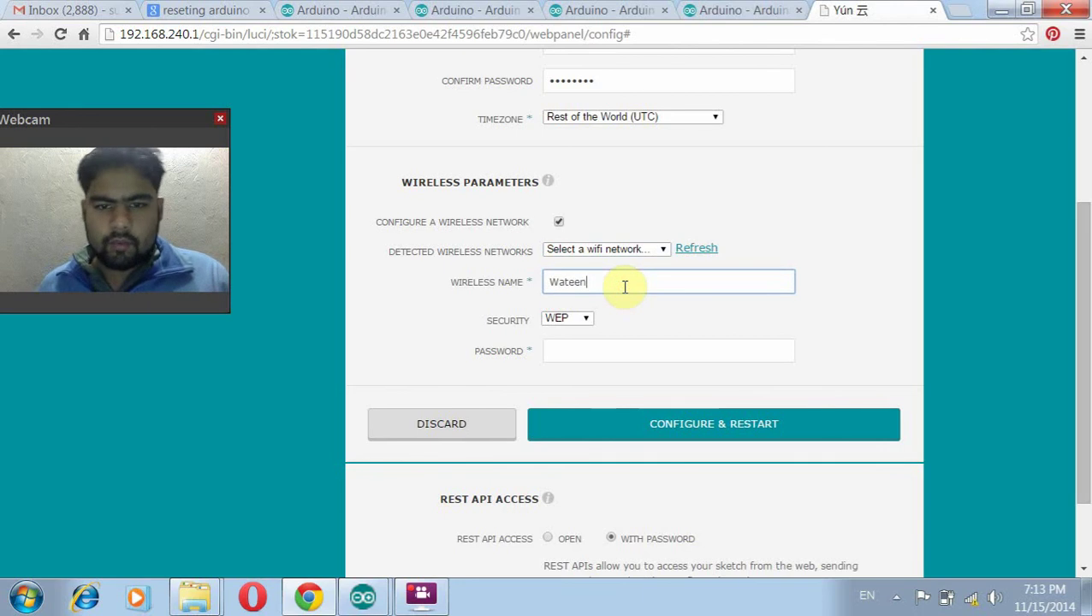
pyautogui.click(621, 345)
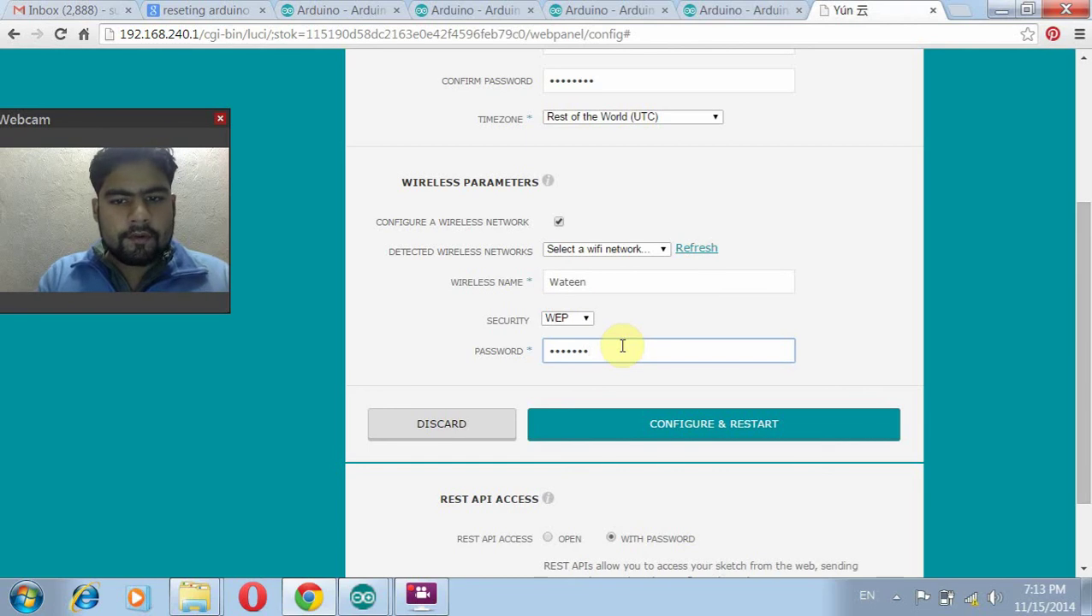
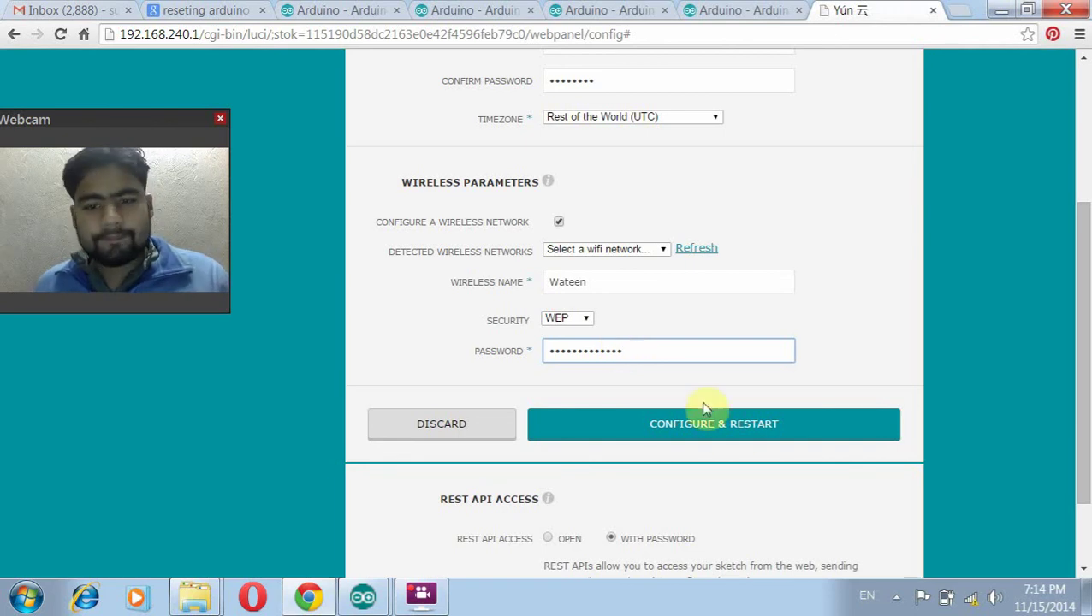
# - Apply the settings with CONFIGURE & RESTART and wait for the Configuration Saved page
pyautogui.click(727, 440)
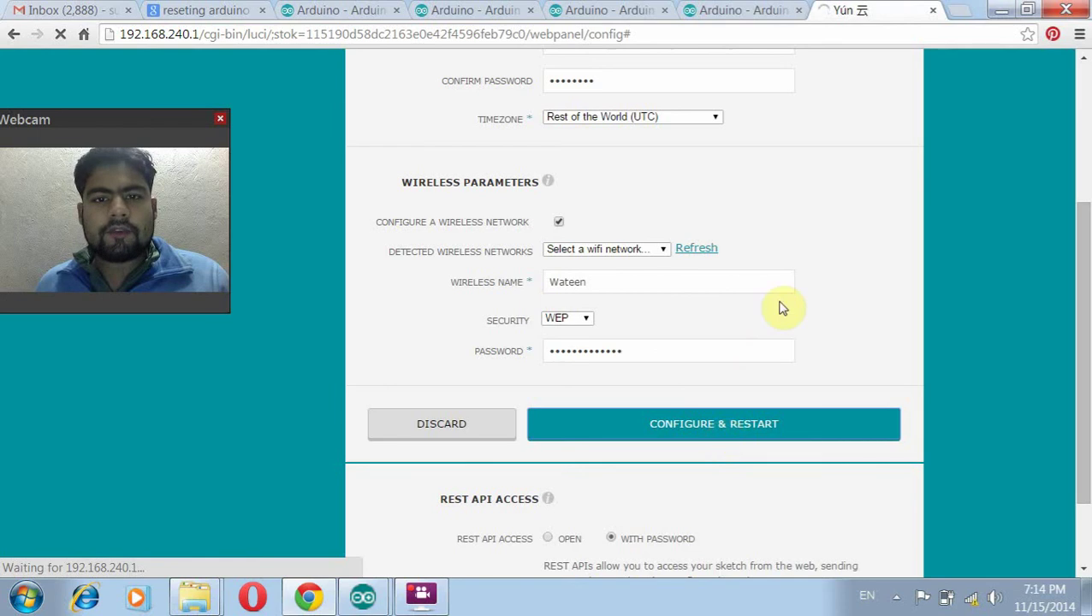
pyautogui.scroll(3, 780, 304)
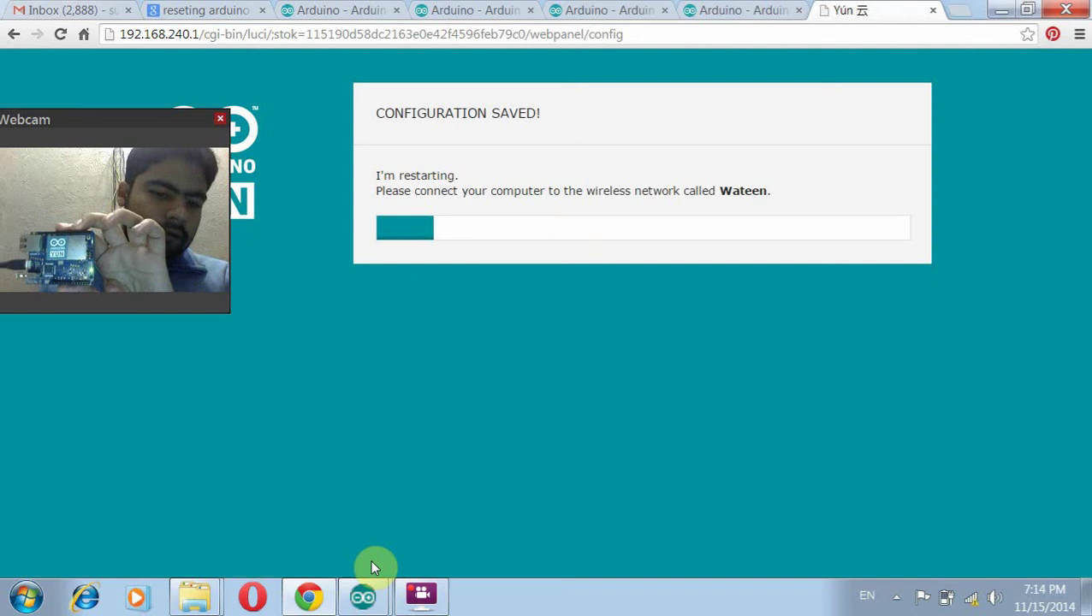
# - Close the serial monitor and try reopening it from the Arduino sketch's Tools menu
pyautogui.moveTo(362, 597)
pyautogui.click(449, 472)
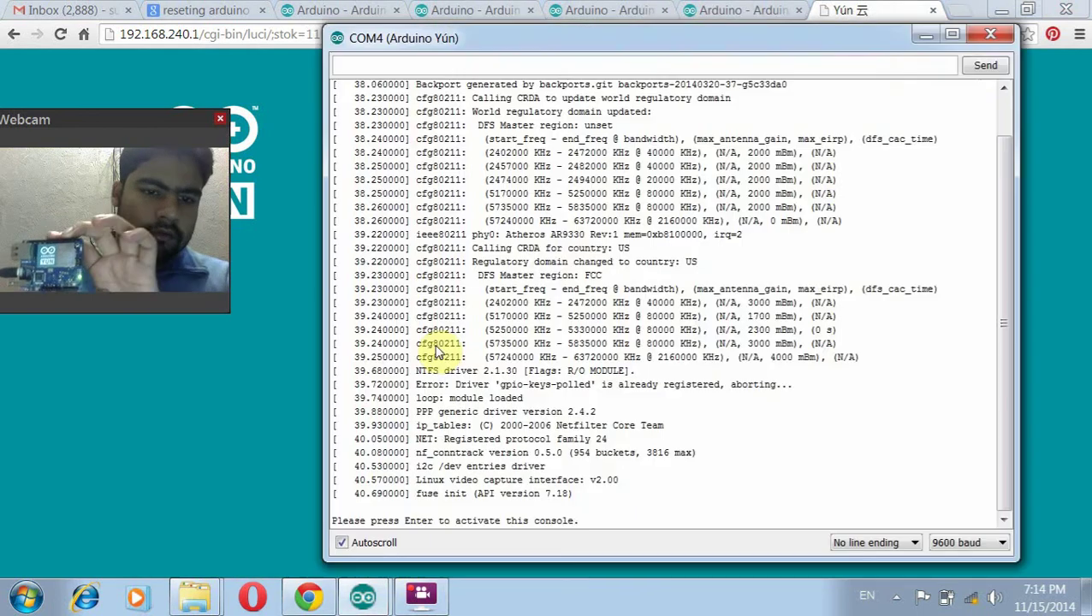
pyautogui.click(990, 34)
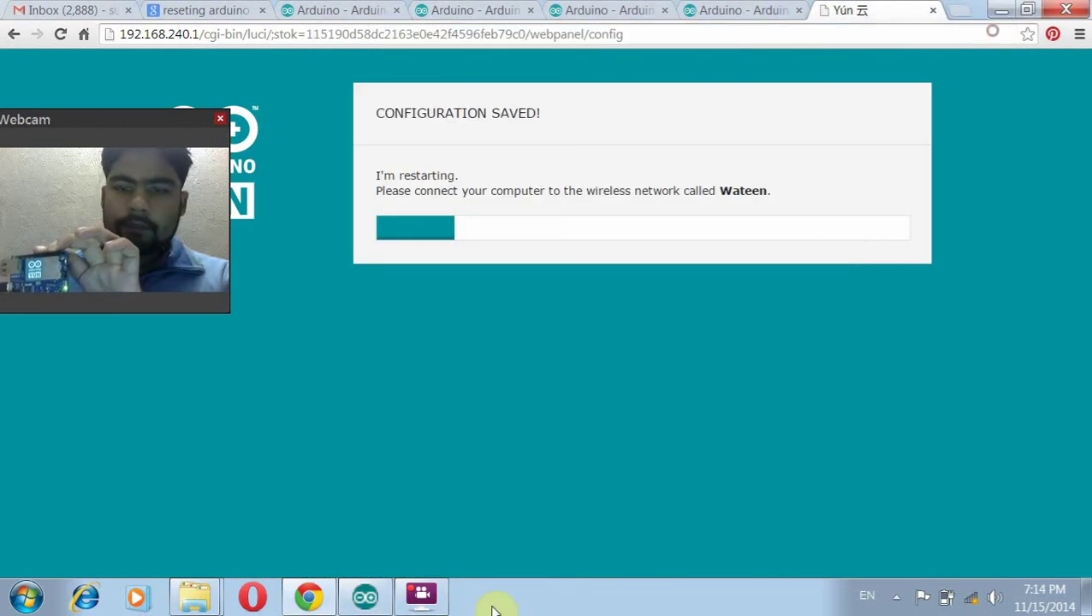
pyautogui.click(366, 598)
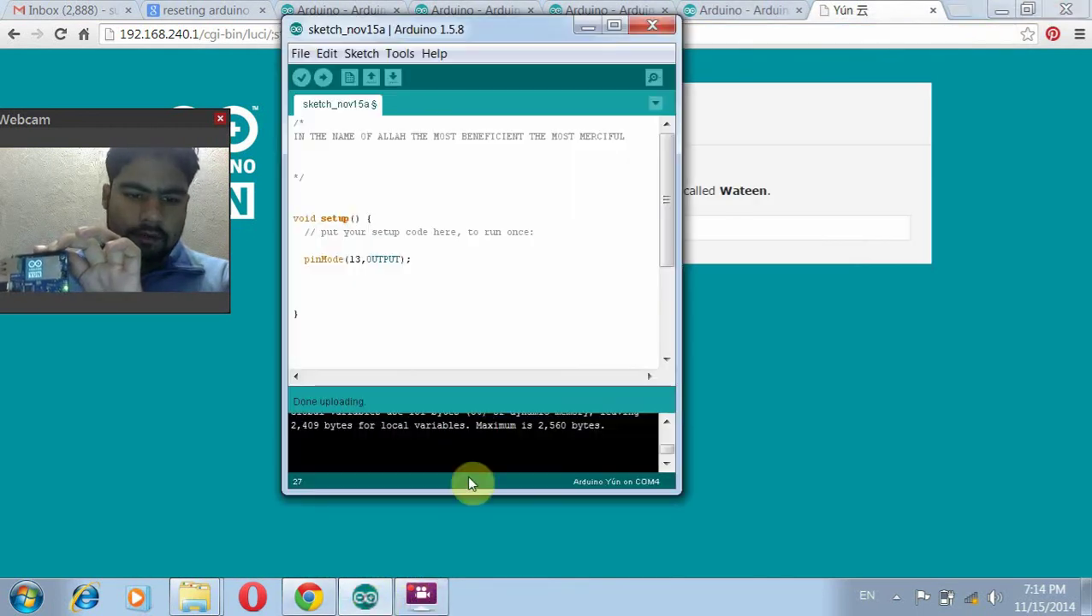
pyautogui.click(399, 54)
pyautogui.click(653, 77)
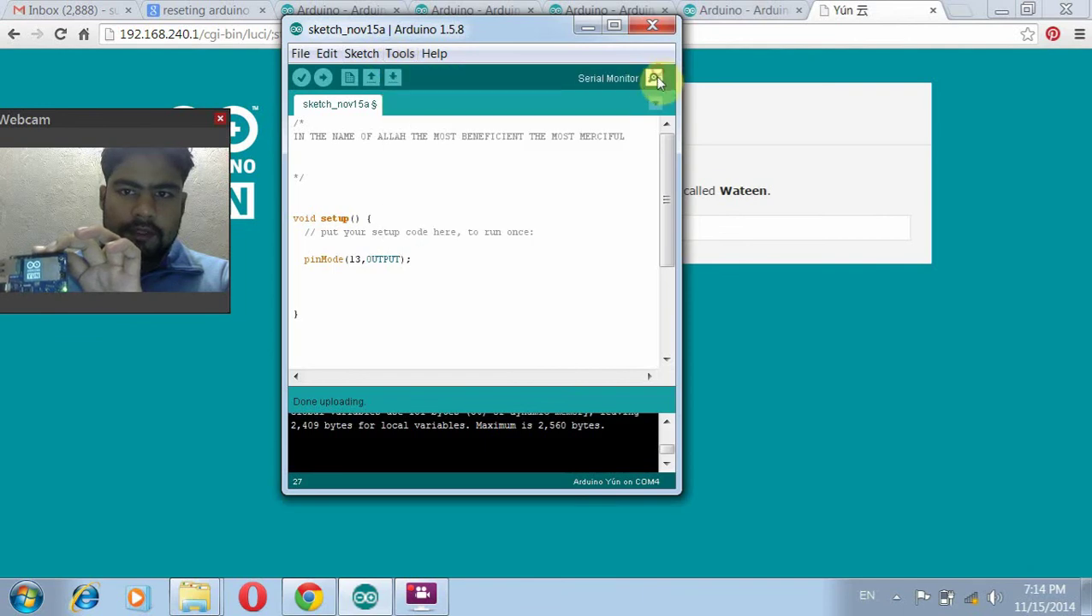
pyautogui.click(655, 79)
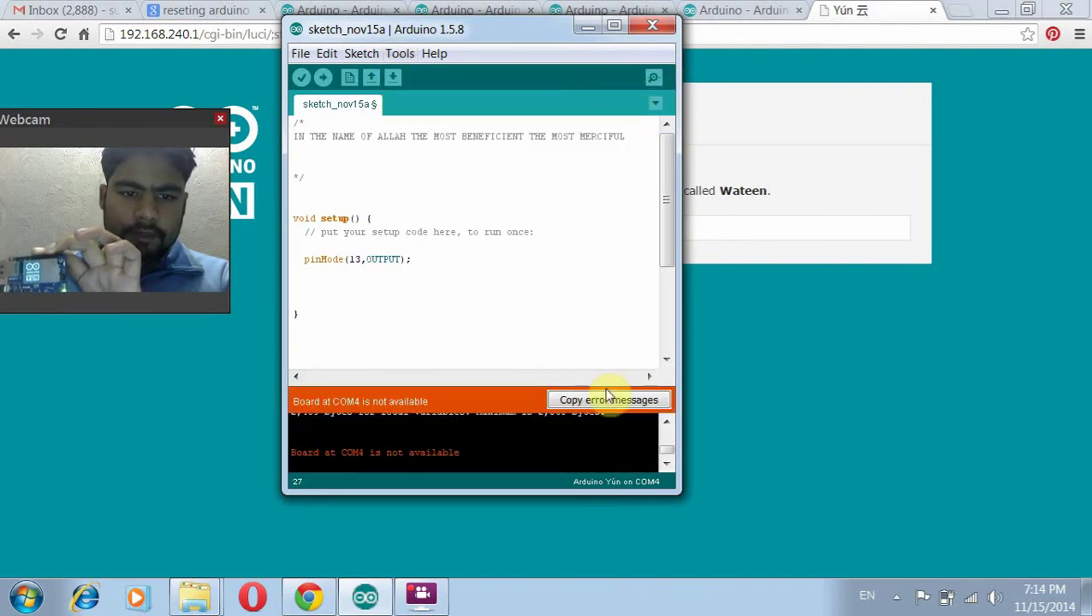
# - Switch the board port to COM3 in Tools > Port and close the COM3 serial monitor
pyautogui.click(397, 54)
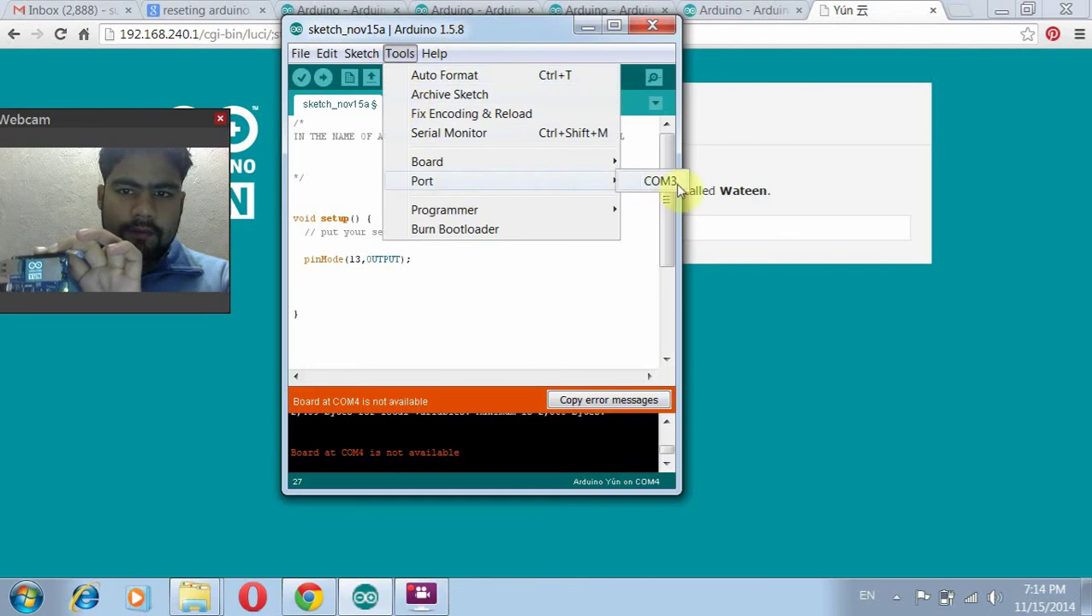
pyautogui.click(673, 182)
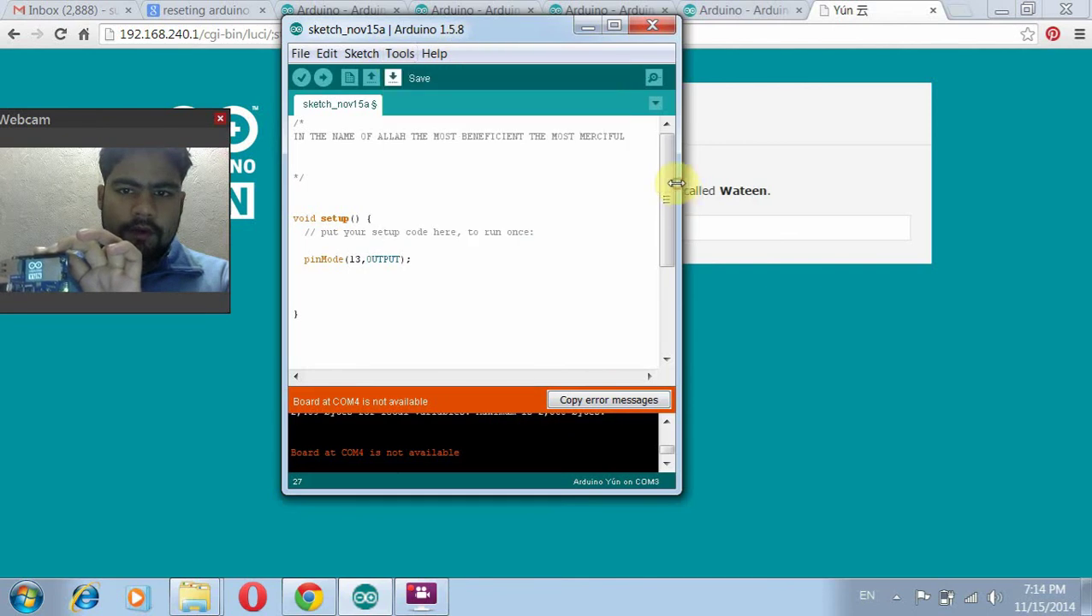
pyautogui.click(402, 54)
pyautogui.moveTo(422, 180)
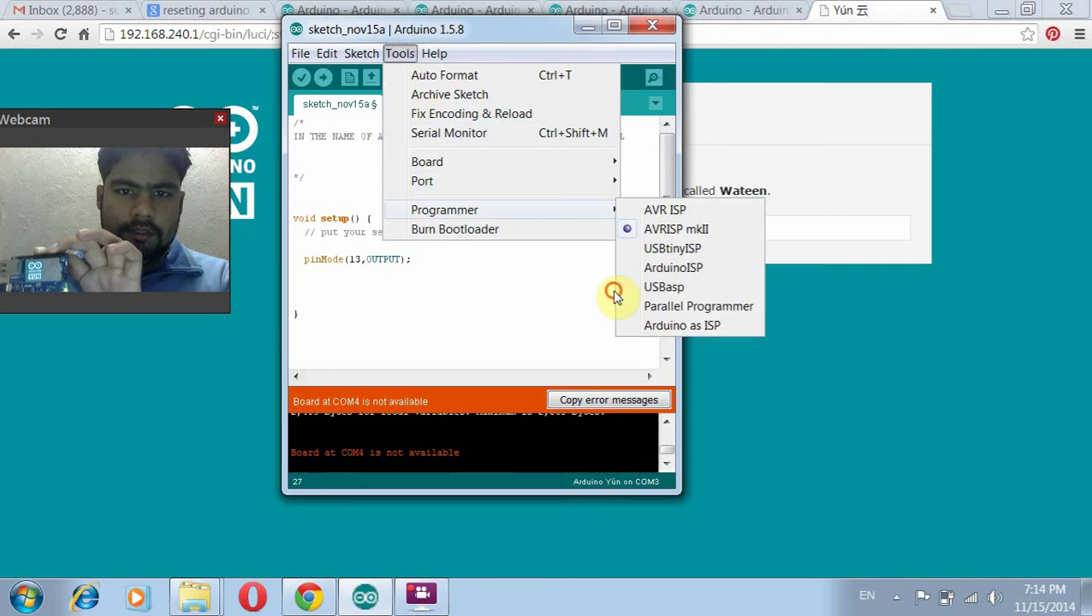
pyautogui.click(610, 292)
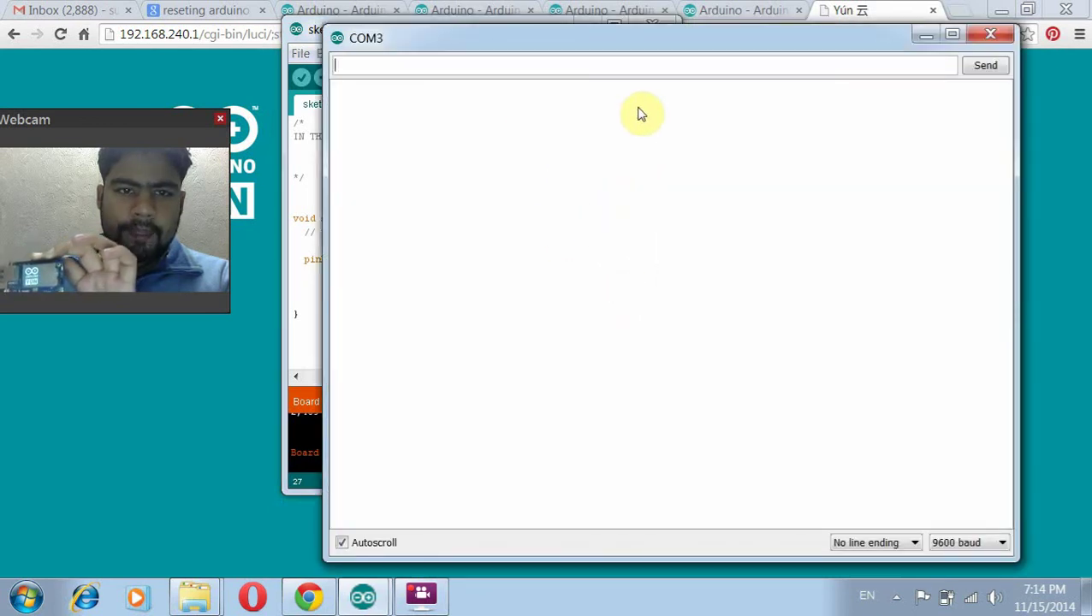
pyautogui.click(927, 36)
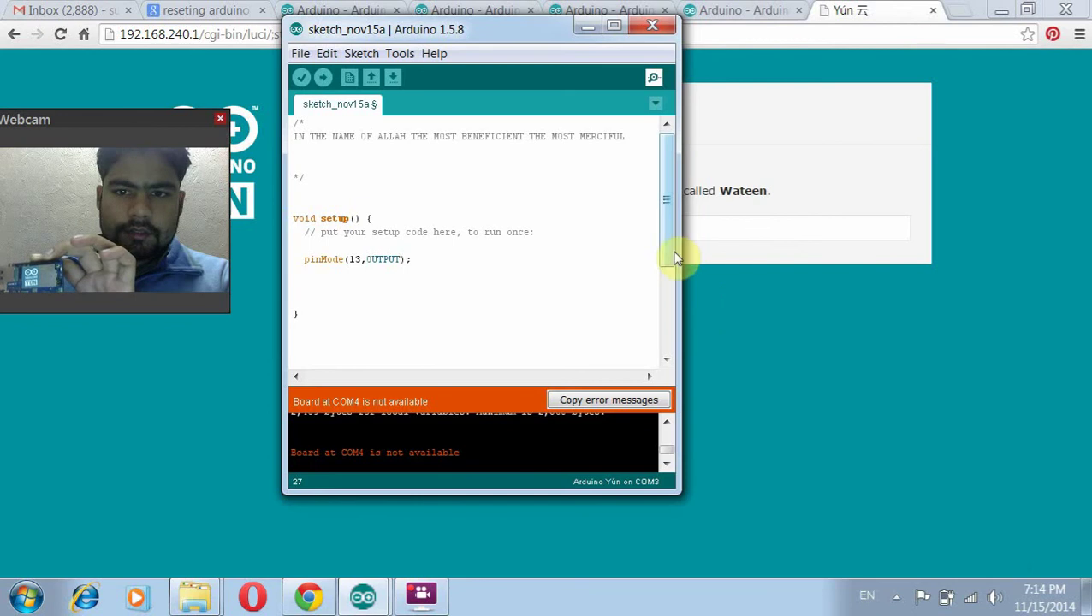
pyautogui.click(761, 304)
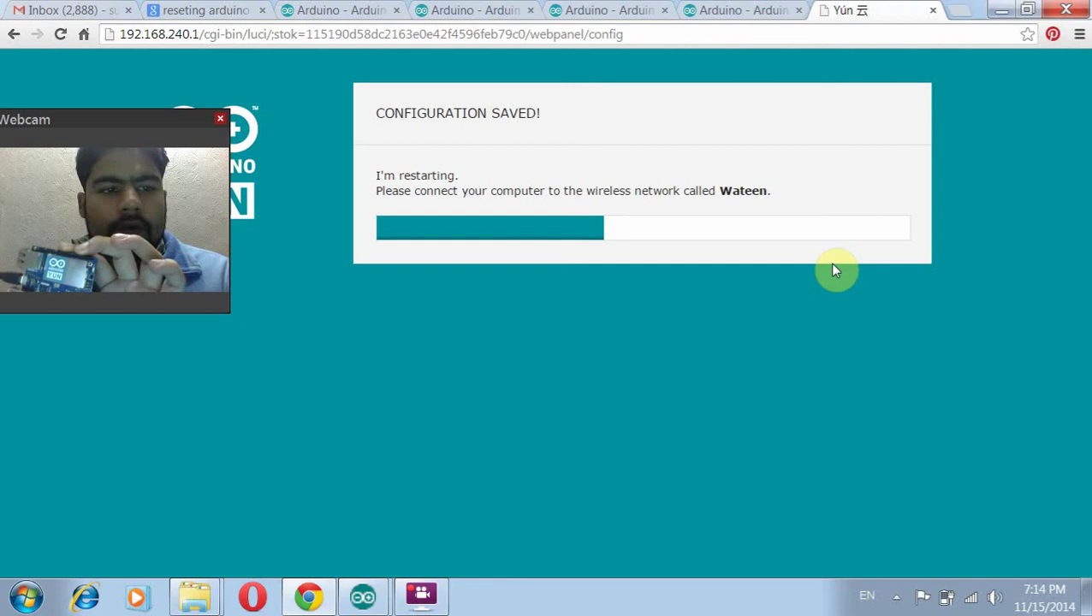
# - Open the tray Wi-Fi list, which shows the PC connected to Wateen
pyautogui.click(971, 597)
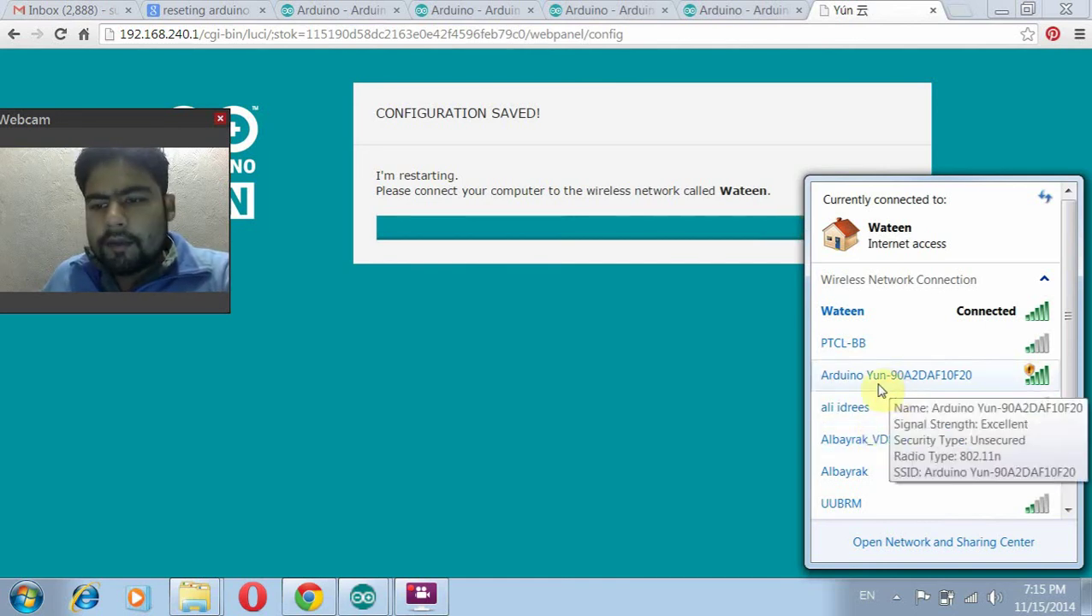
# - Close and reopen the Wi-Fi list, then bring the COM3 serial monitor forward
pyautogui.click(622, 398)
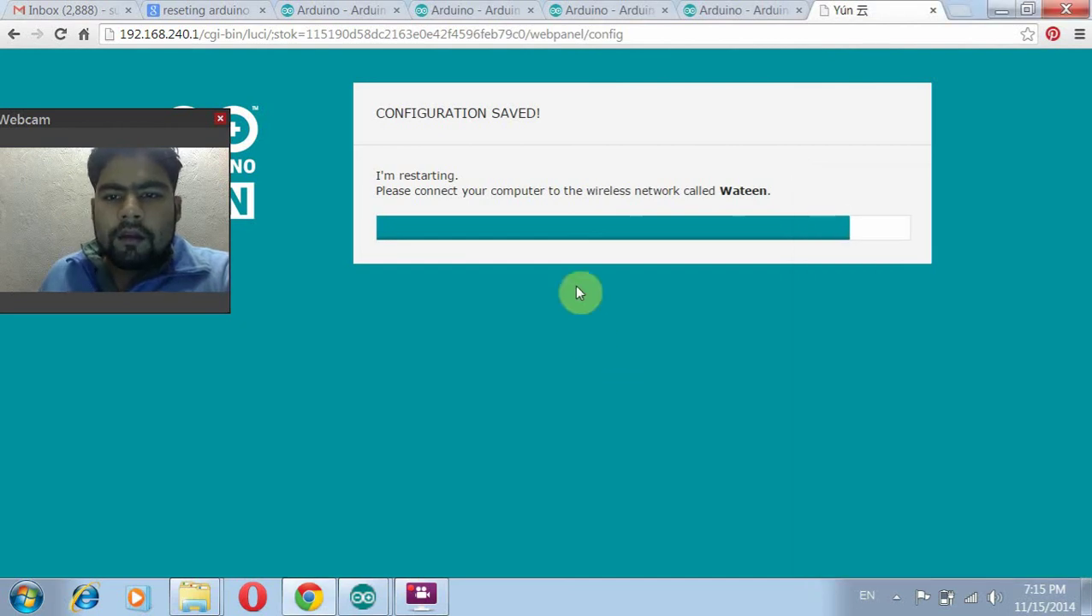
pyautogui.click(967, 601)
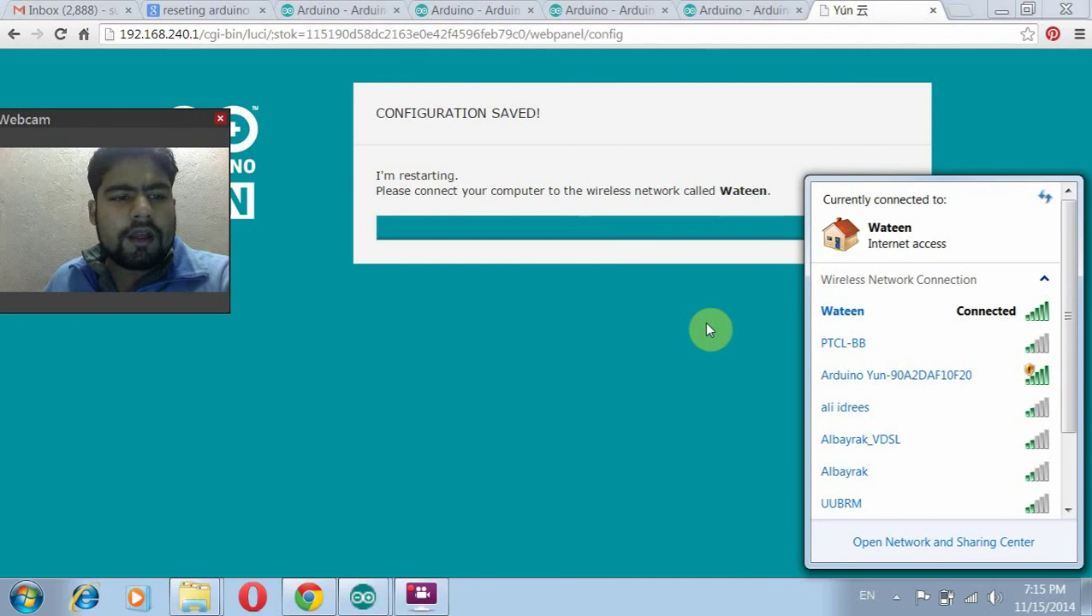
pyautogui.click(363, 596)
pyautogui.click(487, 495)
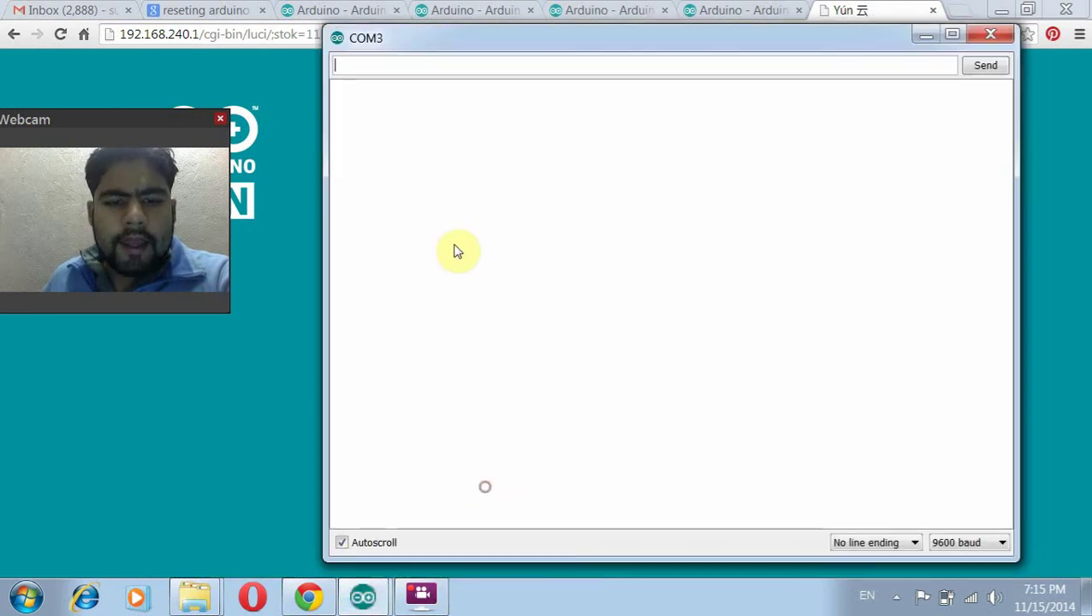
pyautogui.moveTo(971, 597)
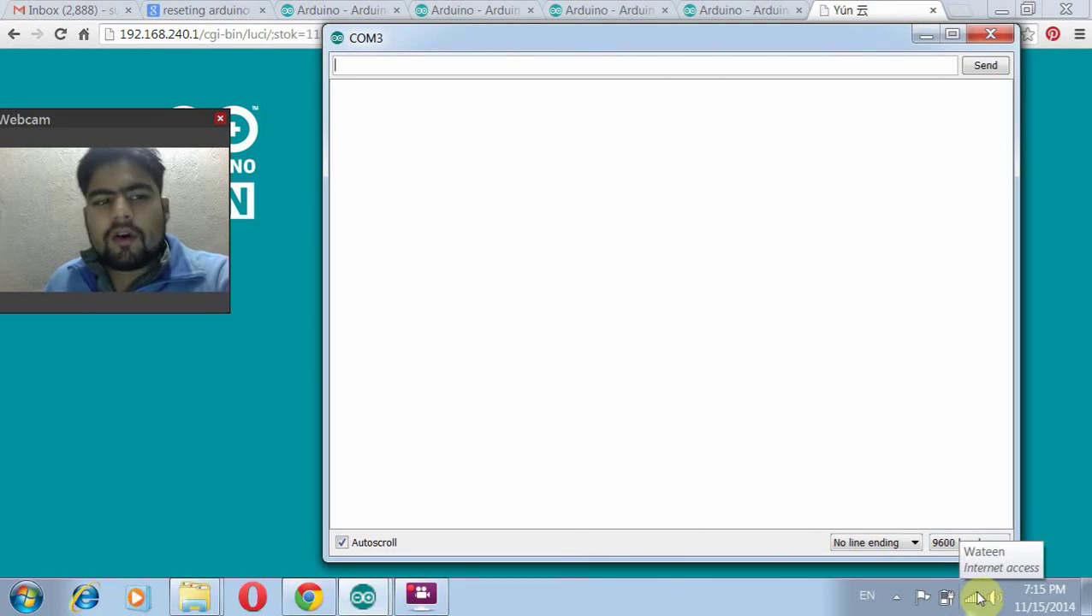
# - Recheck the Arduino Yun entry in the Wi-Fi list, then return to the restart page
pyautogui.click(977, 597)
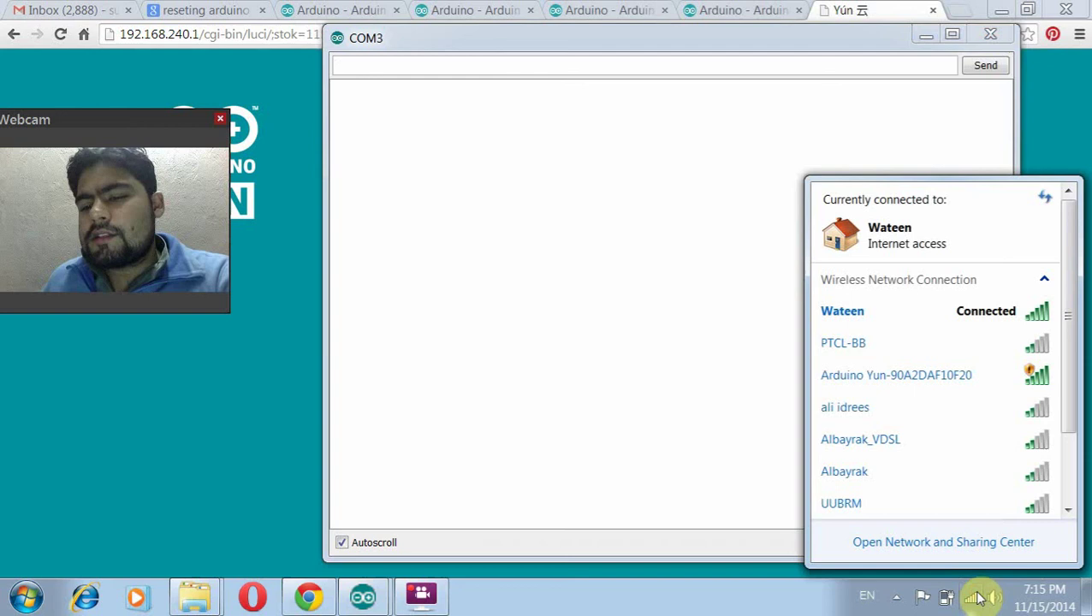
pyautogui.click(869, 597)
pyautogui.click(872, 599)
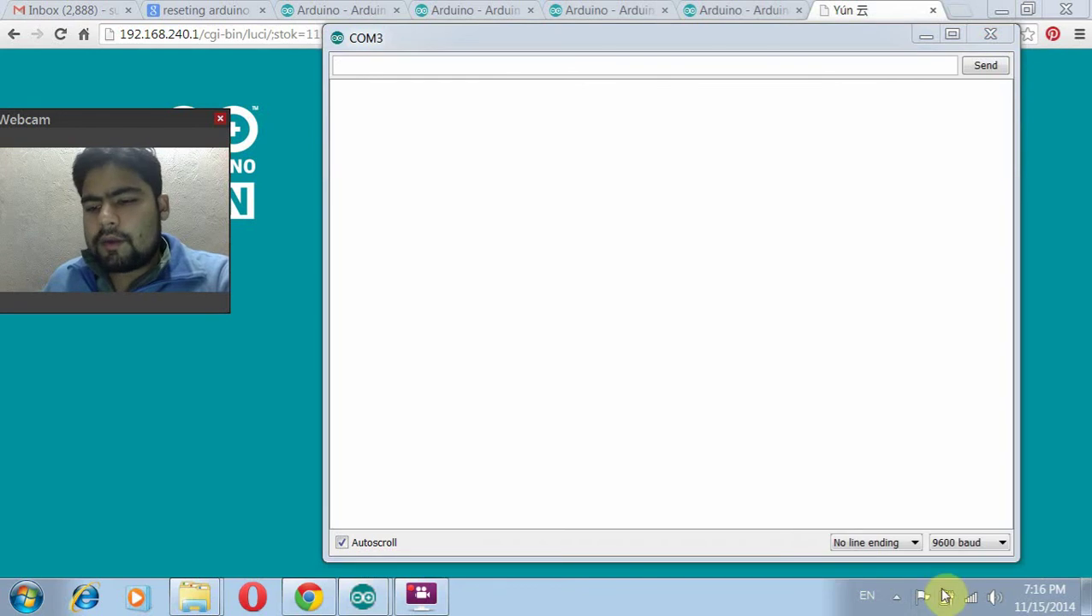
pyautogui.click(970, 599)
pyautogui.moveTo(896, 375)
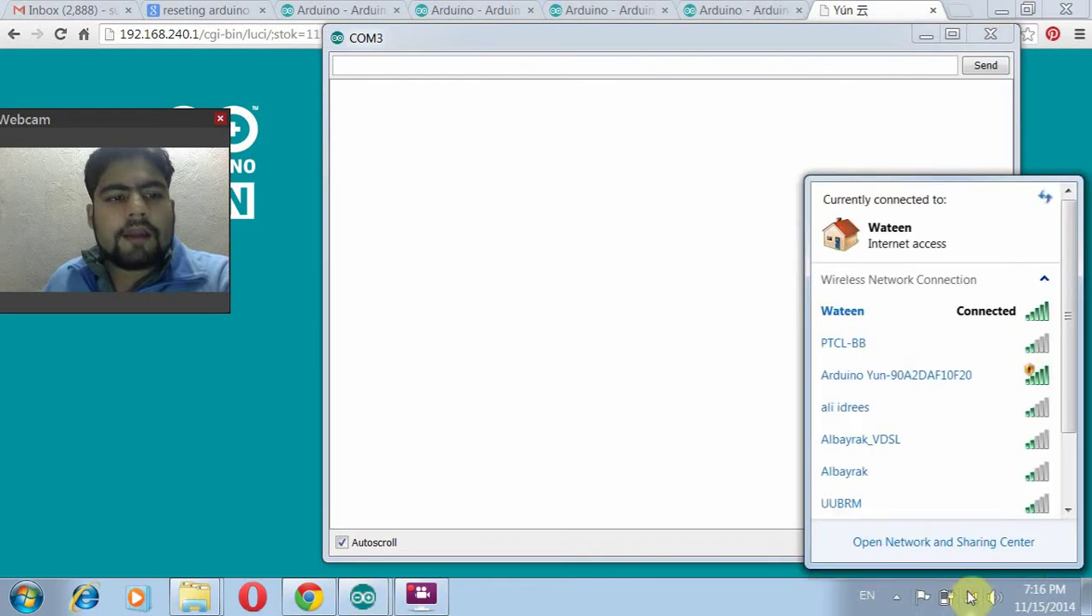
pyautogui.click(776, 610)
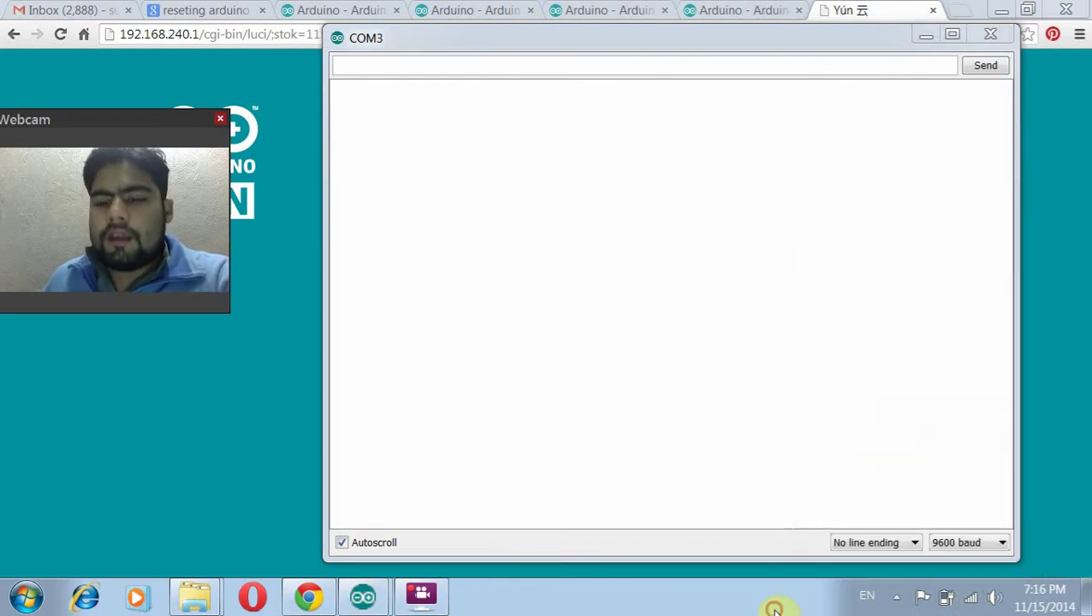
pyautogui.click(1066, 197)
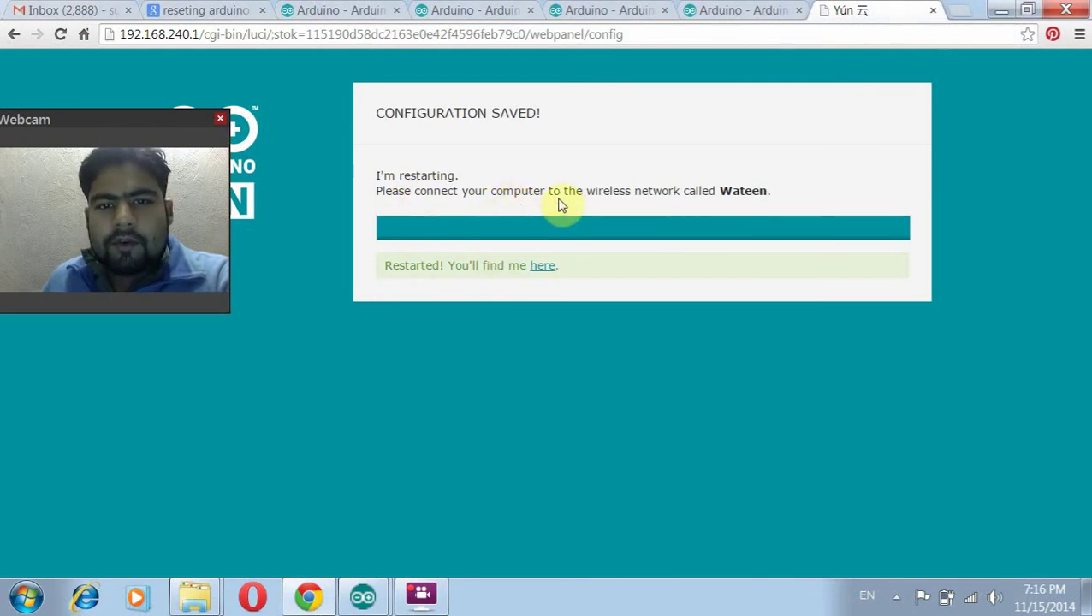
# - Follow the 'here' link to arduino.local, then recheck the Wi-Fi list showing Wateen connected
pyautogui.moveTo(720, 189); pyautogui.dragTo(770, 190)
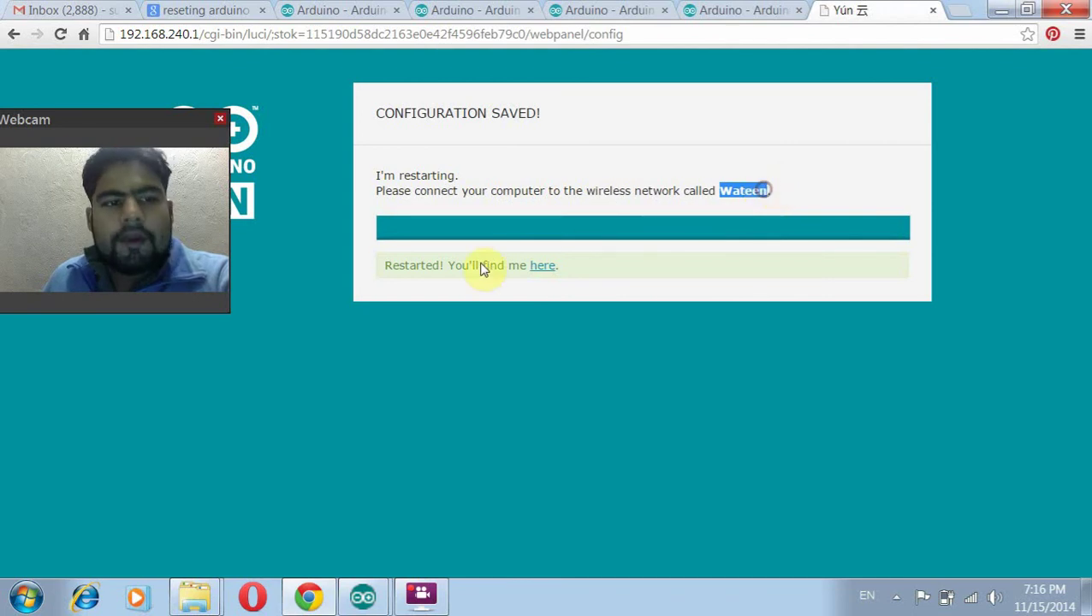
pyautogui.moveTo(384, 266); pyautogui.dragTo(524, 268)
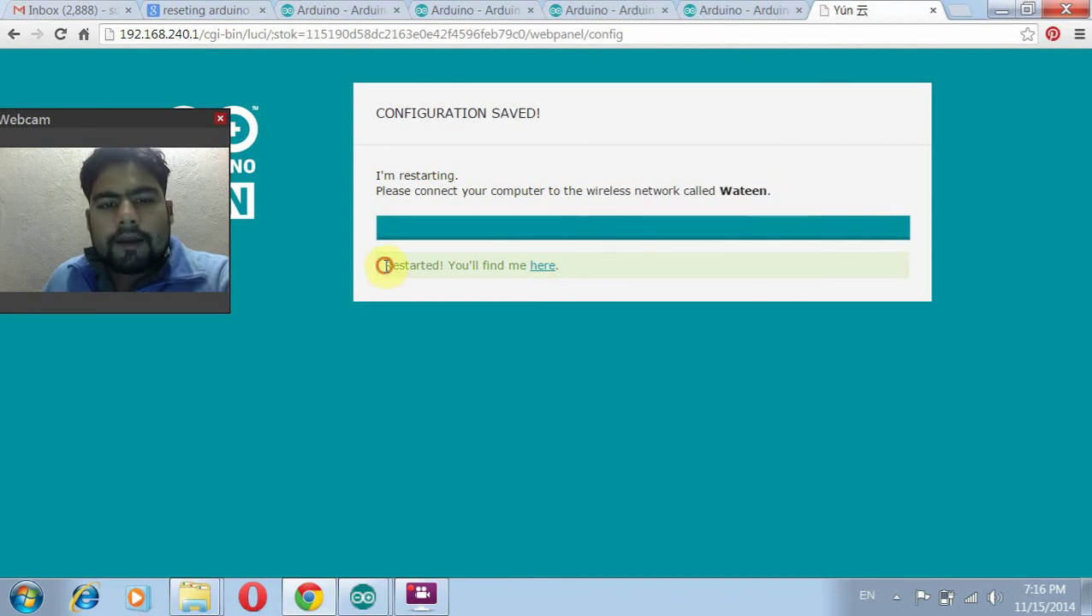
pyautogui.click(542, 267)
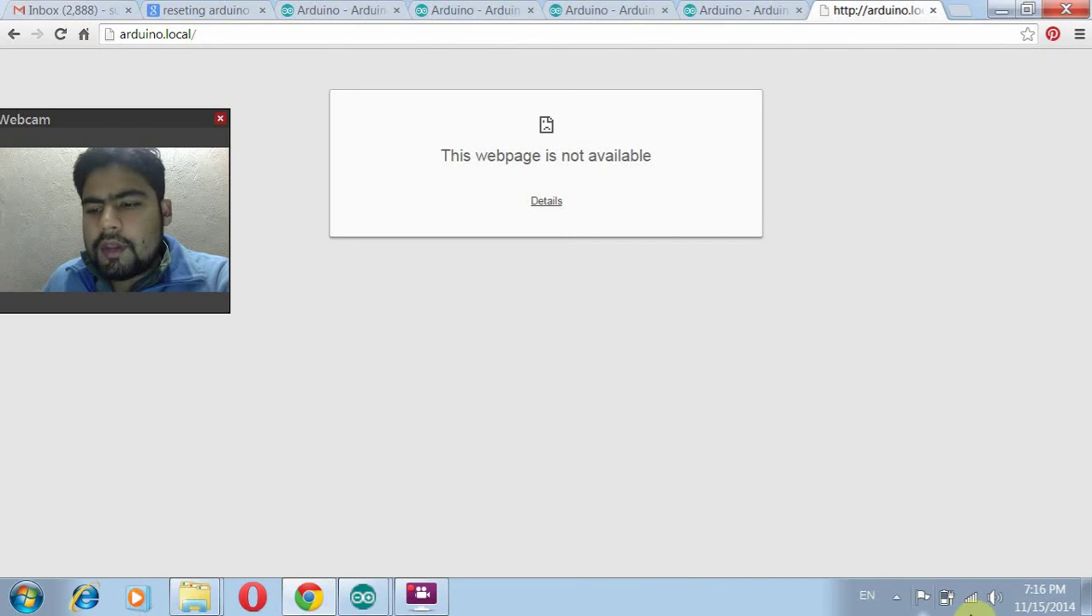
pyautogui.click(973, 598)
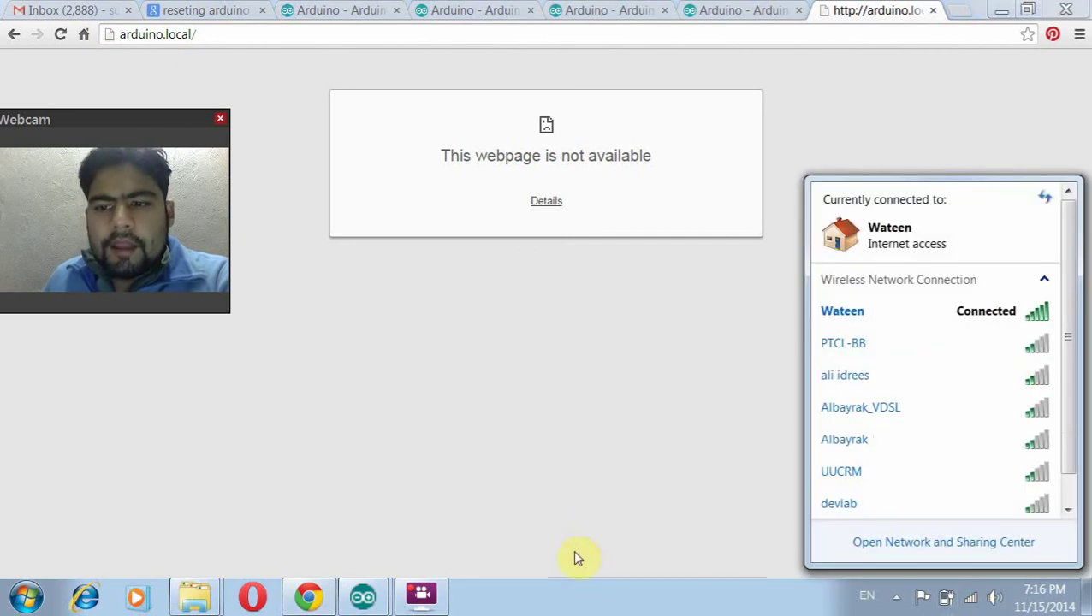
pyautogui.click(363, 597)
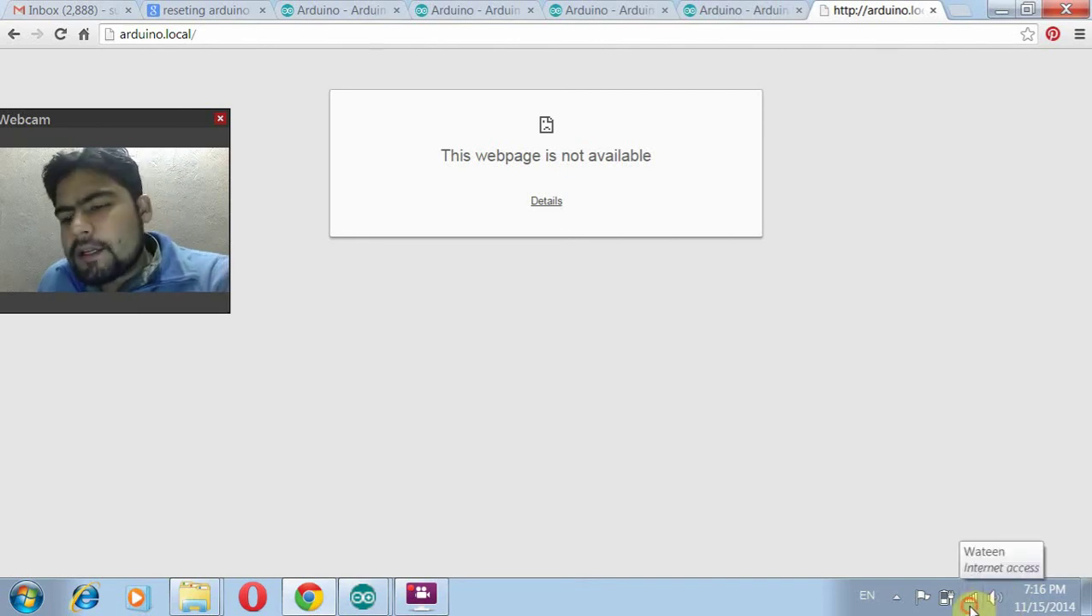
pyautogui.click(972, 599)
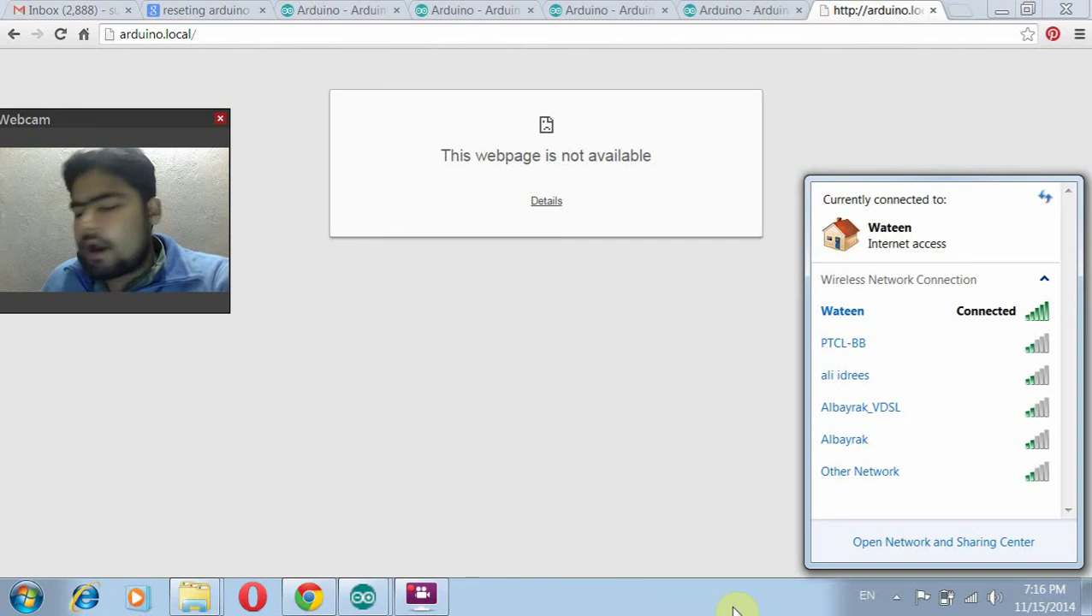
# - Bring up the Arduino sketch window and check the Tools > Port list for 'Arduino at 192.168.0.3 (Arduino Yún)' beside COM3
pyautogui.click(364, 599)
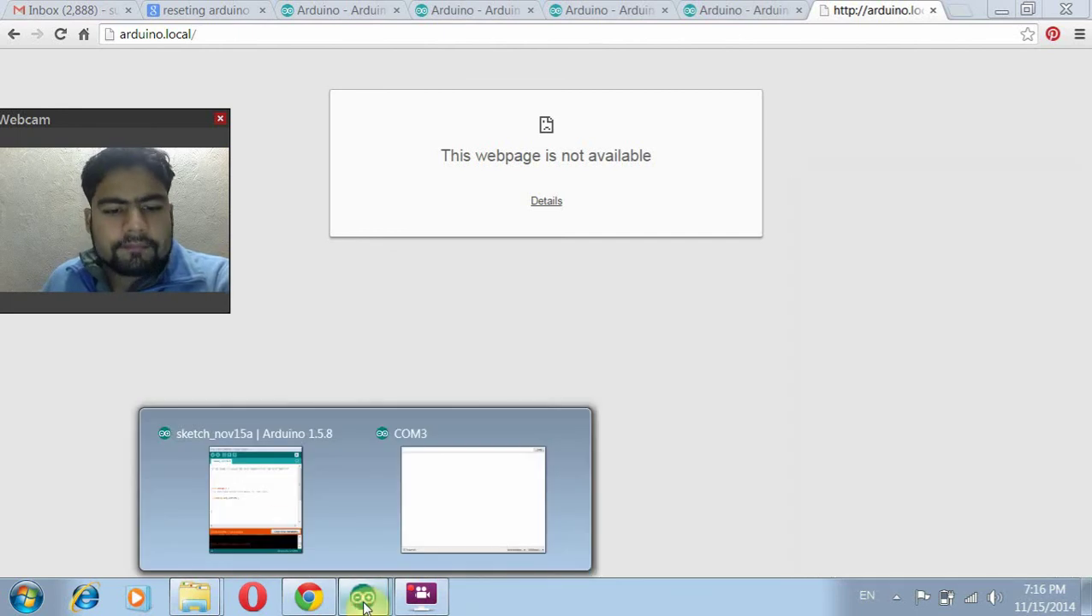
pyautogui.click(257, 501)
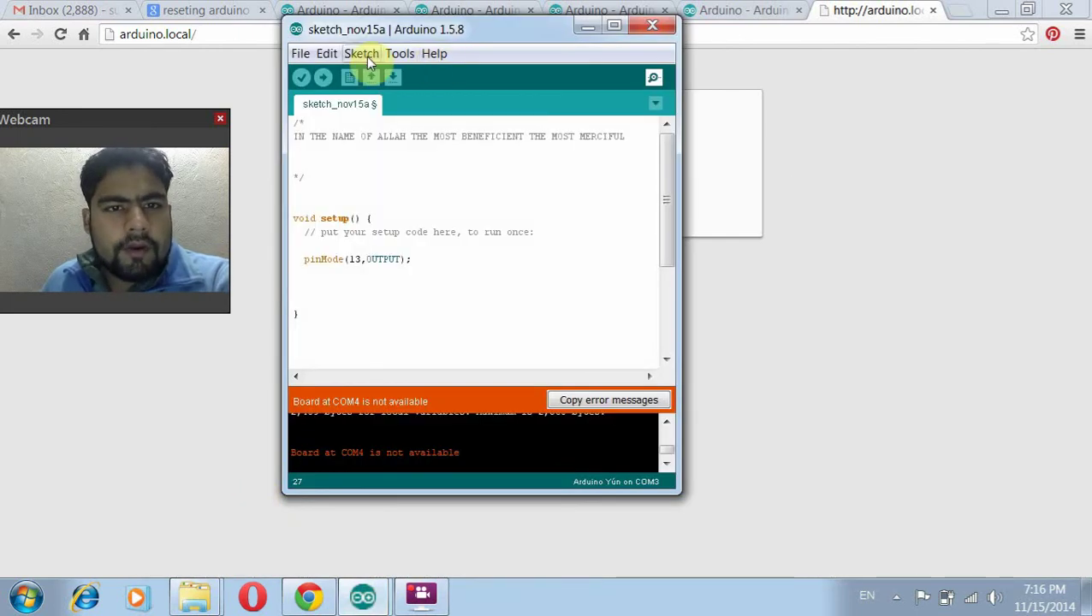
pyautogui.click(395, 55)
pyautogui.moveTo(422, 180)
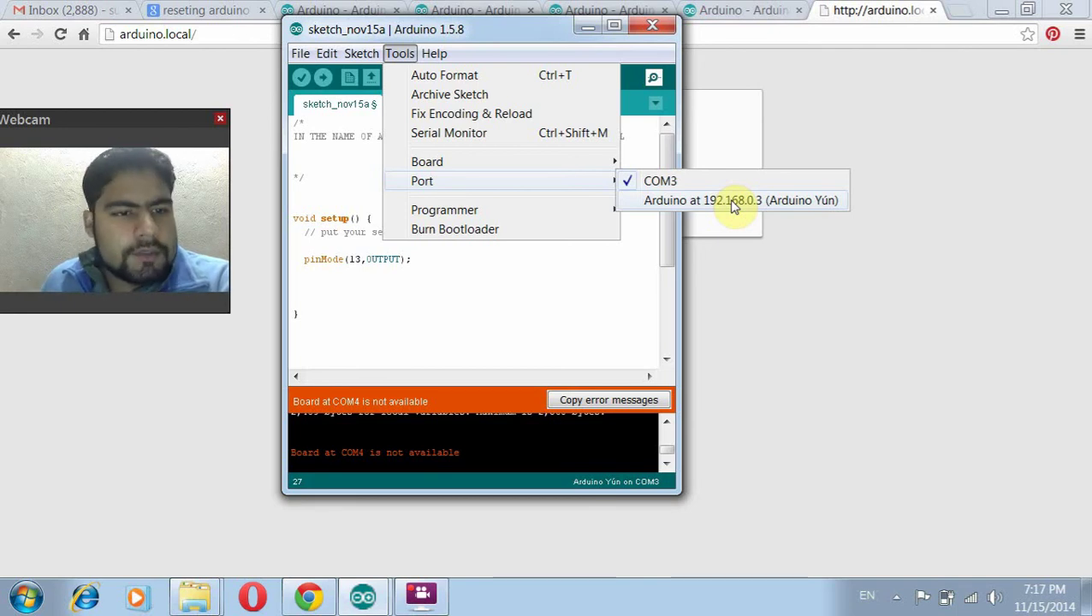
pyautogui.click(971, 601)
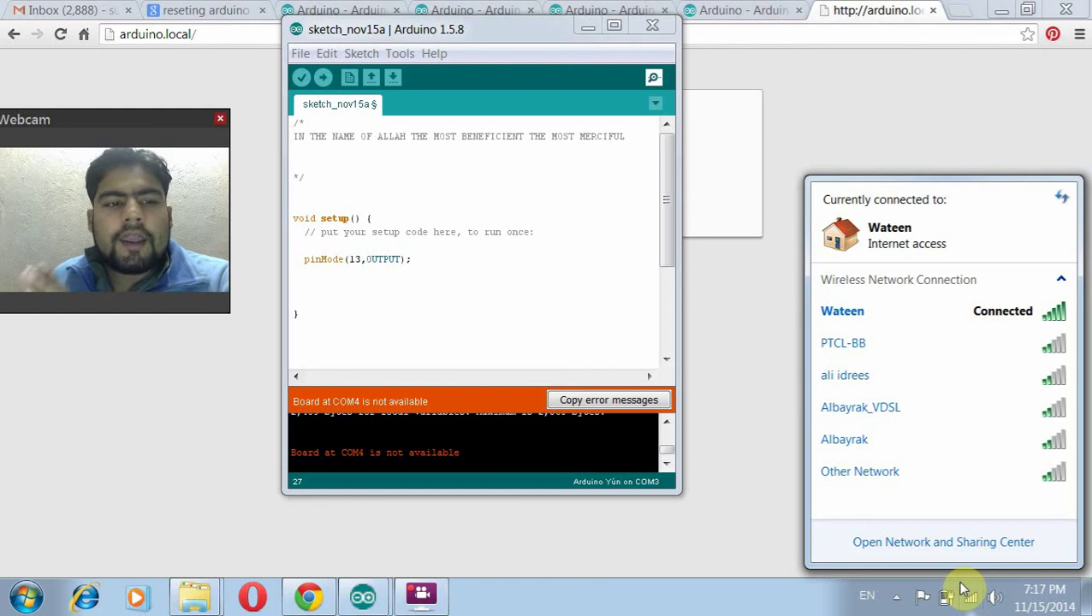
pyautogui.click(403, 56)
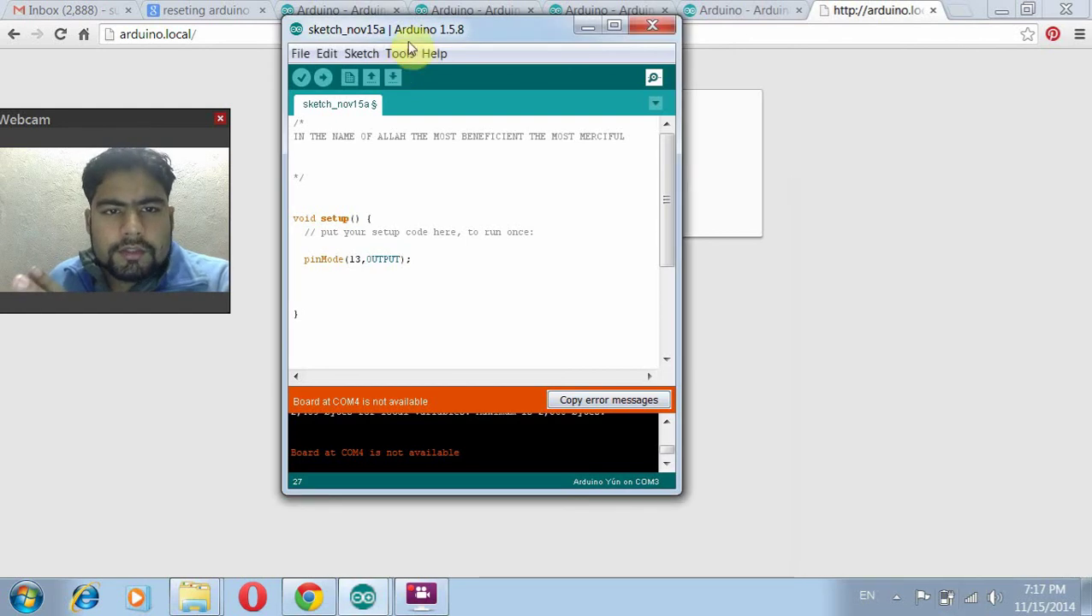
pyautogui.click(398, 54)
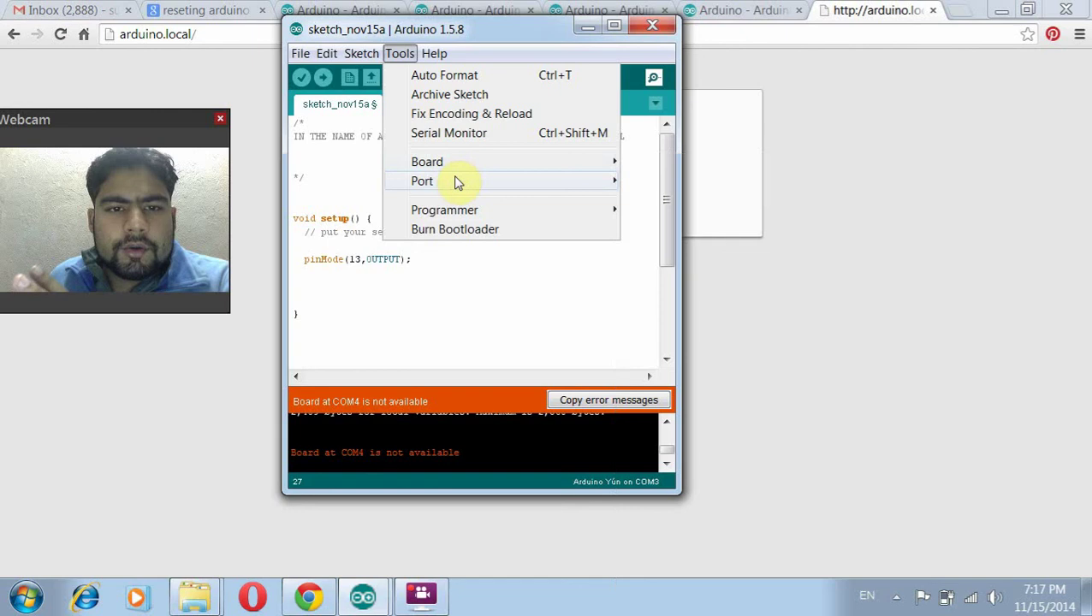